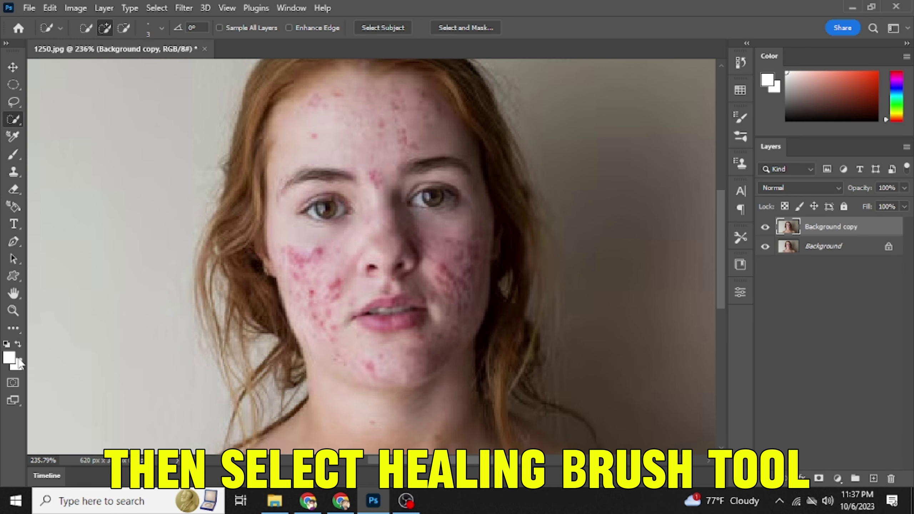
# Activate the Healing Brush tool and set its brush size to 28 px.
pyautogui.click(14, 328)
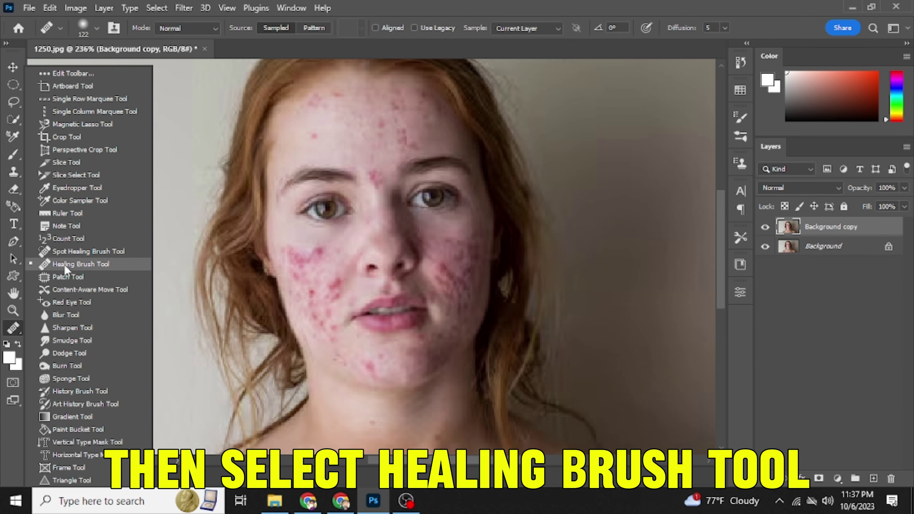
pyautogui.click(80, 264)
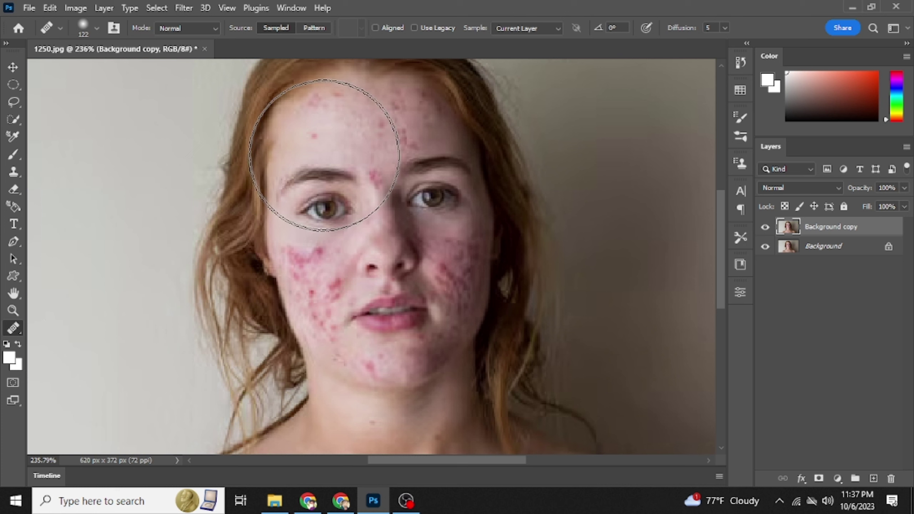
pyautogui.click(96, 28)
pyautogui.moveTo(58, 67); pyautogui.dragTo(51, 67)
pyautogui.click(373, 202)
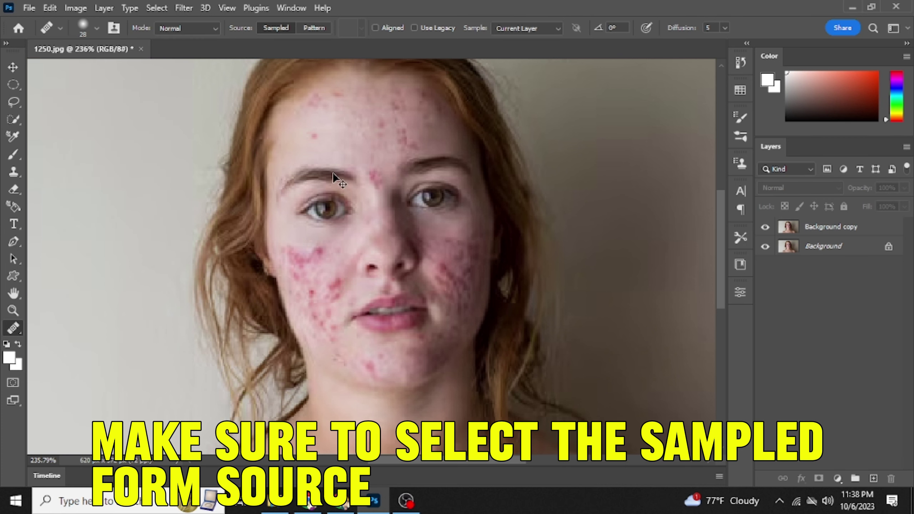
# On the Background copy layer, sample clear forehead skin and heal the blemishes across the forehead and between the eyebrows.
pyautogui.scroll(3, 326, 118)
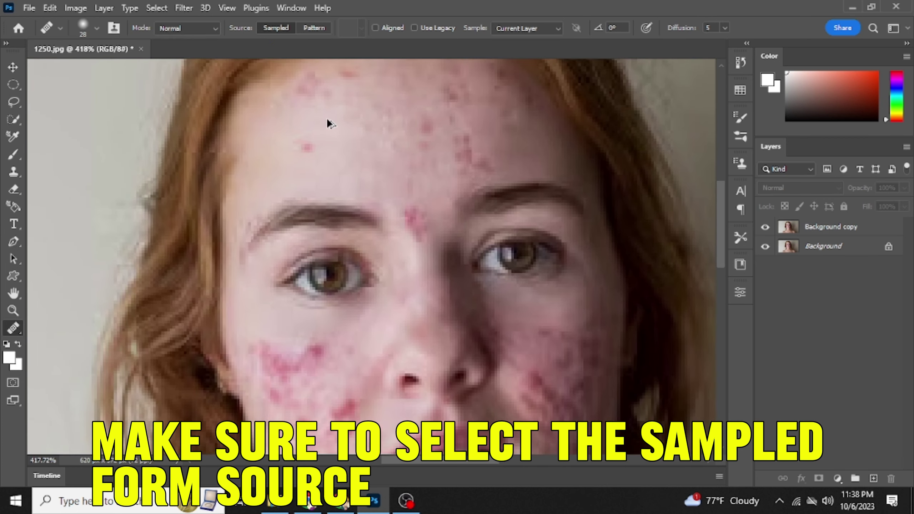
pyautogui.click(812, 230)
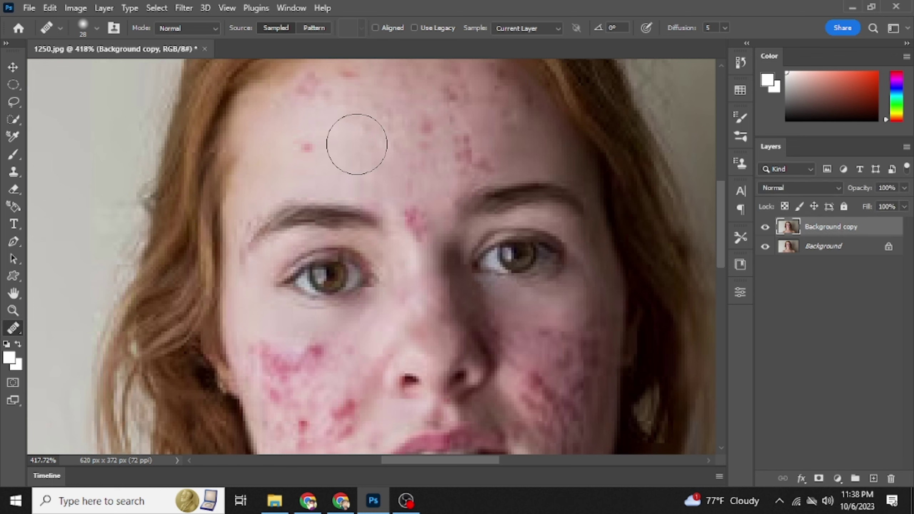
pyautogui.keyDown('alt'); pyautogui.click(358, 133); pyautogui.keyUp('alt')
pyautogui.click(305, 148)
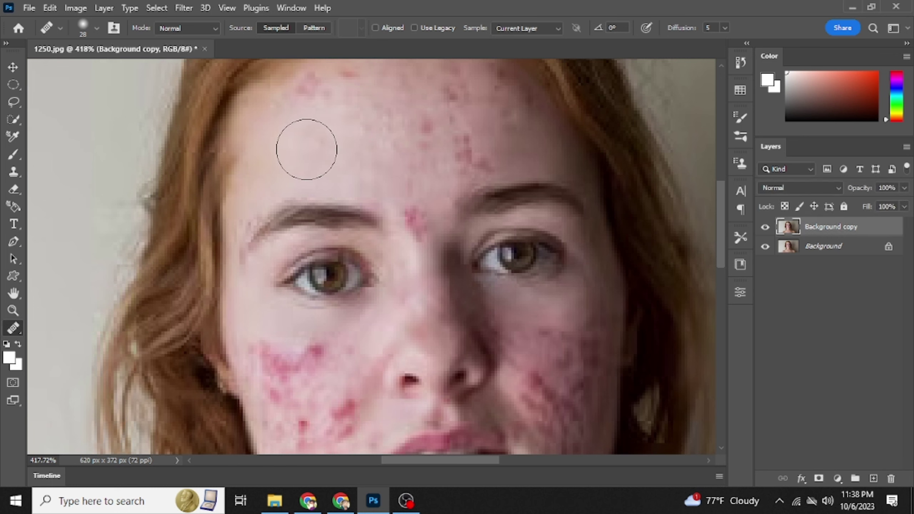
pyautogui.moveTo(414, 138); pyautogui.dragTo(453, 153)
pyautogui.moveTo(375, 131); pyautogui.dragTo(366, 255)
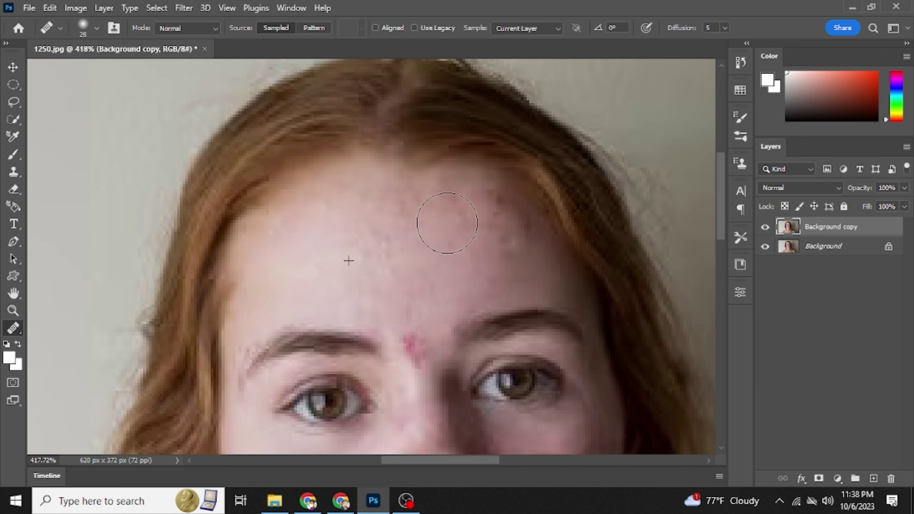
pyautogui.moveTo(435, 230); pyautogui.dragTo(464, 216)
pyautogui.moveTo(404, 330); pyautogui.dragTo(412, 345)
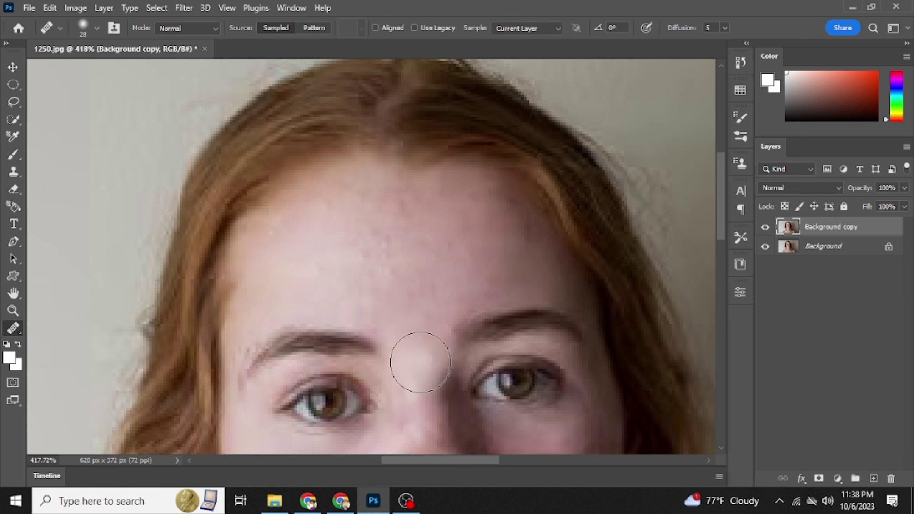
# Heal the acne on the brightly lit cheek and the chin with the Healing Brush.
pyautogui.scroll(-8, 396, 288)
pyautogui.moveTo(418, 382)
pyautogui.mouseDown()
pyautogui.moveTo(430, 352)
pyautogui.moveTo(408, 391)
pyautogui.moveTo(347, 332)
pyautogui.moveTo(343, 346)
pyautogui.moveTo(322, 294)
pyautogui.moveTo(341, 354)
pyautogui.moveTo(306, 251)
pyautogui.moveTo(354, 342)
pyautogui.moveTo(355, 228)
pyautogui.moveTo(350, 274)
pyautogui.moveTo(349, 249)
pyautogui.moveTo(296, 225)
pyautogui.moveTo(292, 180)
pyautogui.moveTo(340, 295)
pyautogui.mouseUp()
pyautogui.hscroll(5, 340, 295)
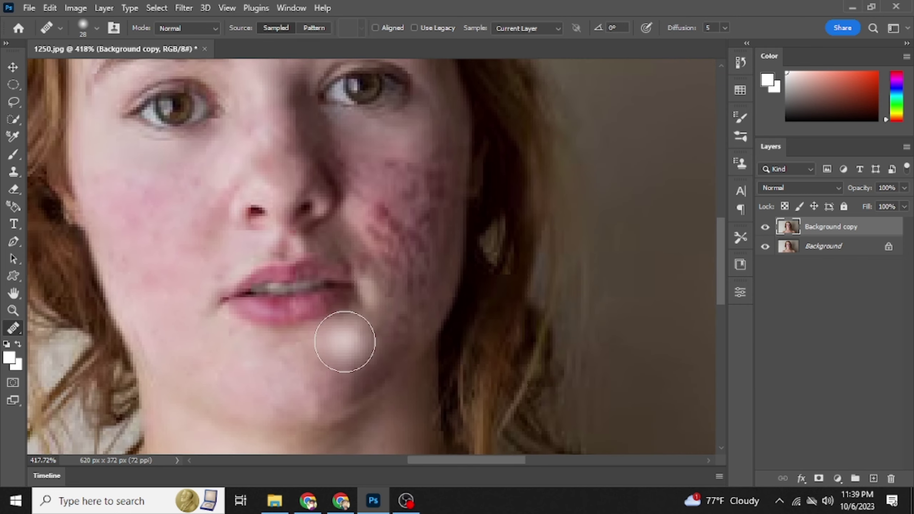
# Try to heal the acne on the shadowed cheek and undo the strokes.
pyautogui.moveTo(382, 237)
pyautogui.mouseDown()
pyautogui.moveTo(415, 271)
pyautogui.moveTo(407, 279)
pyautogui.moveTo(391, 252)
pyautogui.moveTo(391, 170)
pyautogui.moveTo(418, 185)
pyautogui.moveTo(431, 214)
pyautogui.moveTo(415, 293)
pyautogui.mouseUp()
pyautogui.hotkey('ctrl', 'z')
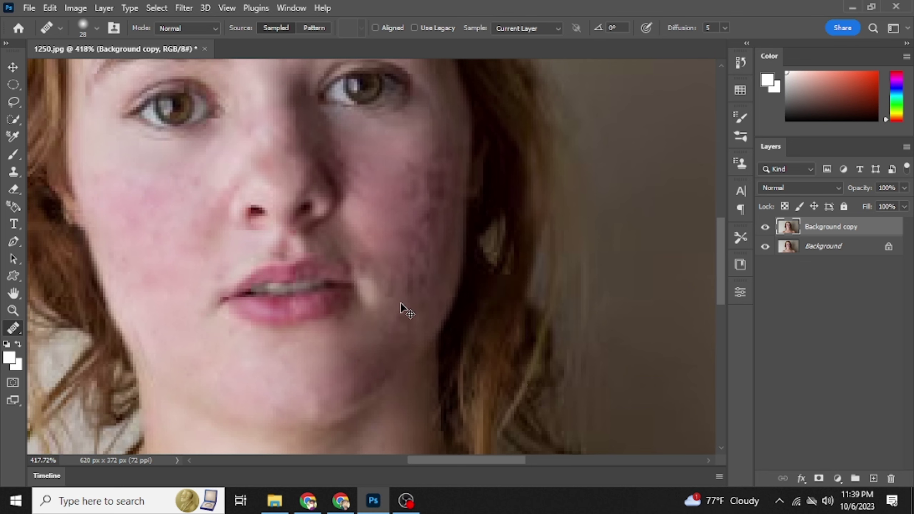
pyautogui.moveTo(389, 170)
pyautogui.mouseDown()
pyautogui.moveTo(392, 241)
pyautogui.moveTo(379, 218)
pyautogui.mouseUp()
pyautogui.scroll(-2, 379, 218)
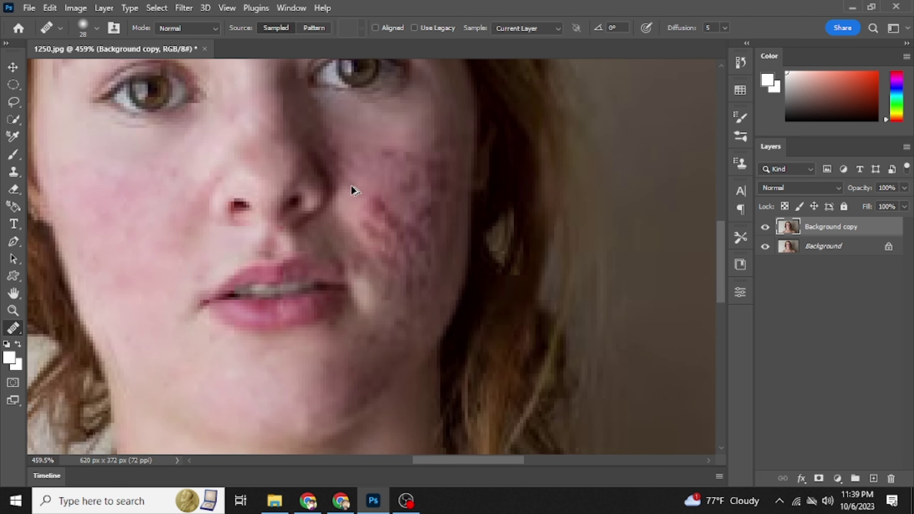
pyautogui.scroll(2, 372, 213)
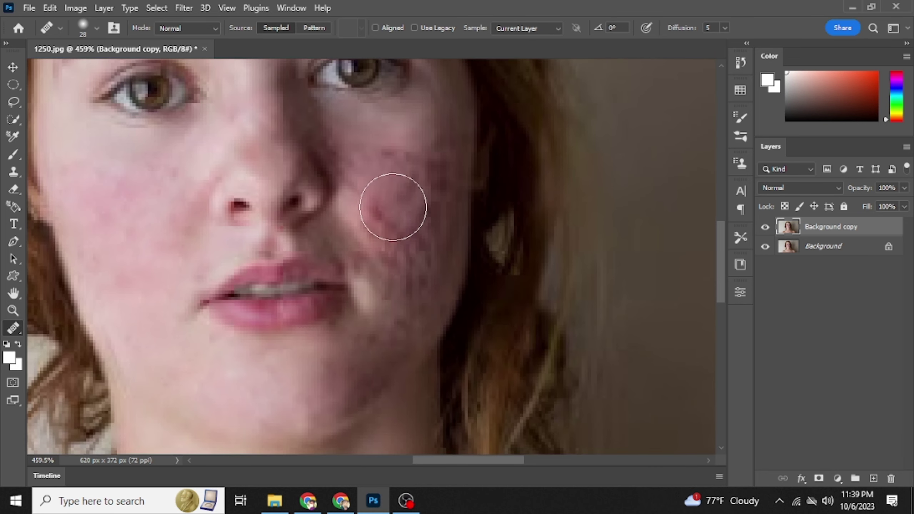
# Reduce the Healing Brush to 11 px and touch up the red marks on the shadowed cheek beside the nose.
pyautogui.click(97, 28)
pyautogui.moveTo(38, 67); pyautogui.dragTo(28, 68)
pyautogui.click(397, 214)
pyautogui.keyDown('alt'); pyautogui.click(397, 214); pyautogui.keyUp('alt')
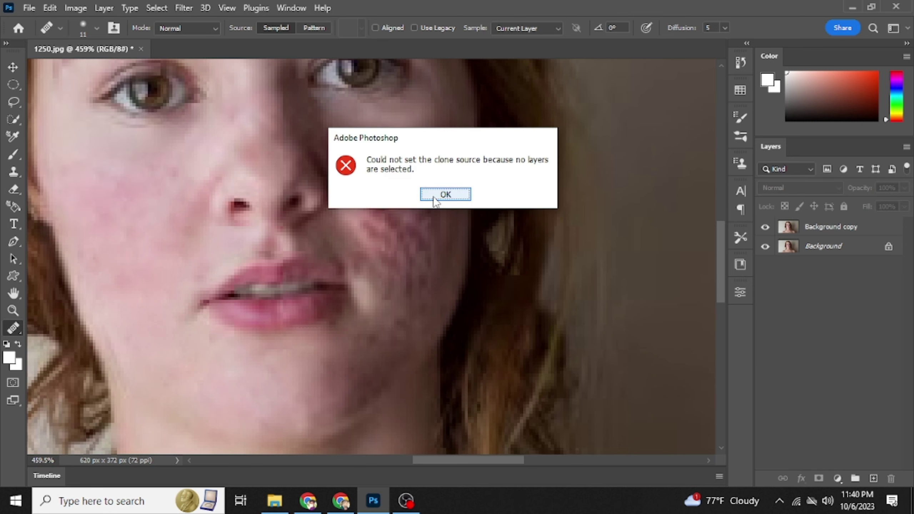
pyautogui.press('Return')
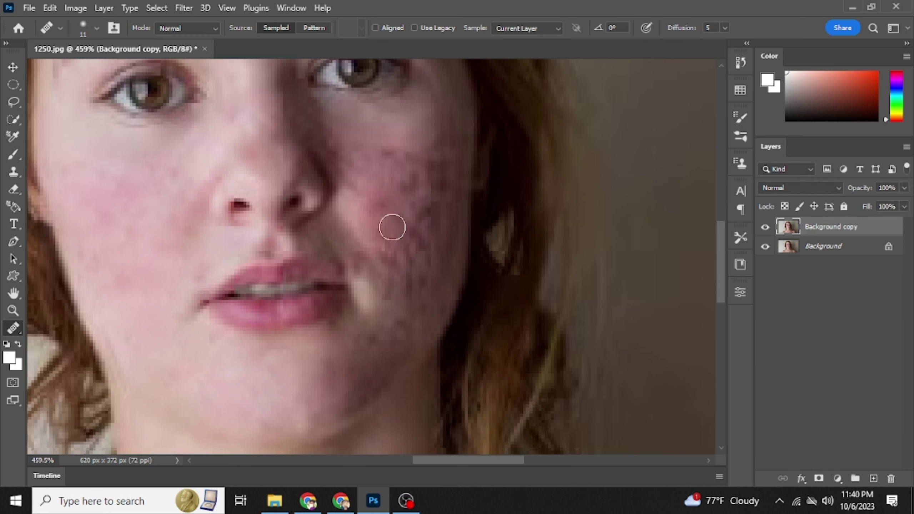
# Set the Healing Brush size to 30 px and heal the remaining blemishes on the shadowed cheek.
pyautogui.click(96, 28)
pyautogui.moveTo(27, 68); pyautogui.dragTo(48, 66)
pyautogui.write('30')
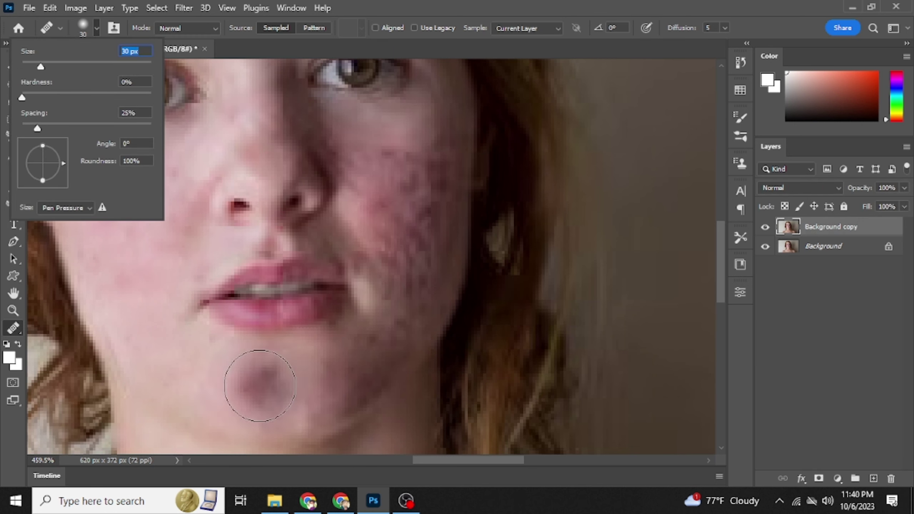
pyautogui.press('Return')
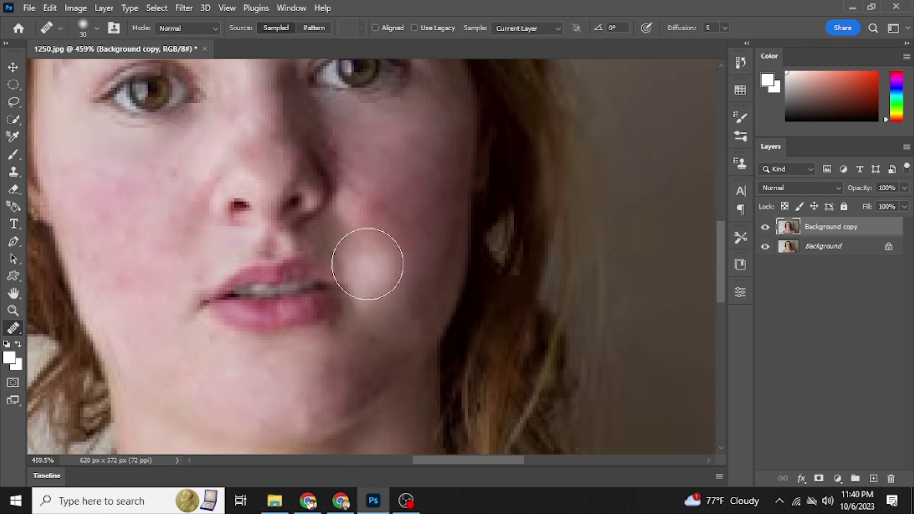
pyautogui.scroll(-8, 234, 311)
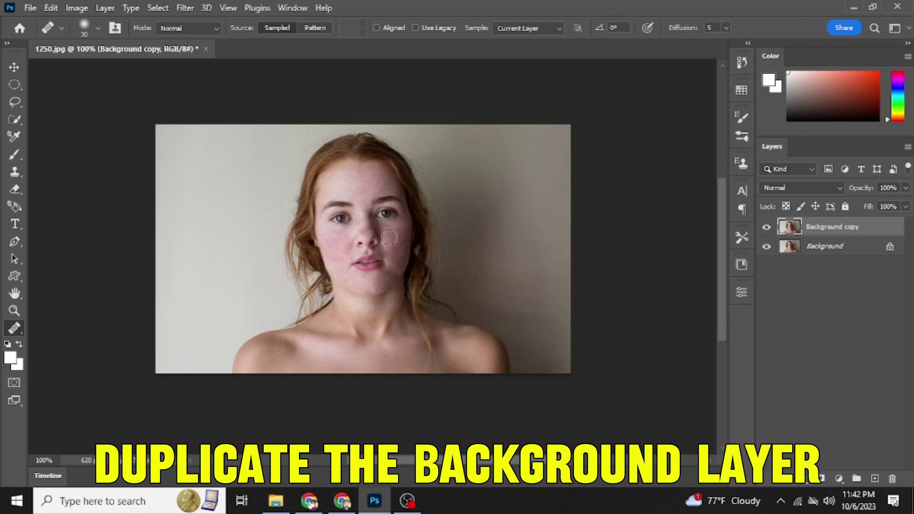
# Duplicate the Background copy layer and convert the duplicate to a smart object.
pyautogui.moveTo(875, 227); pyautogui.dragTo(875, 477)
pyautogui.rightClick(827, 229)
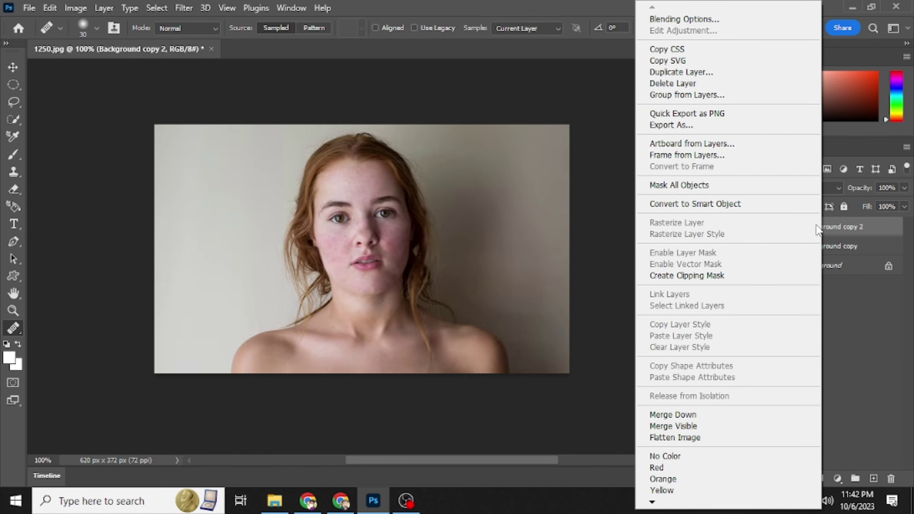
pyautogui.click(698, 202)
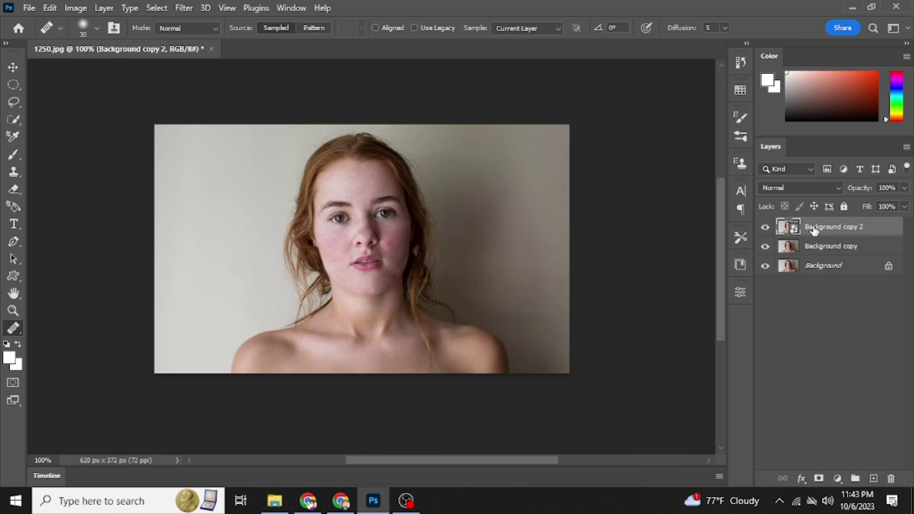
# Set the blend mode of the Background copy 2 smart object to Vivid Light and invert its colors.
pyautogui.click(803, 187)
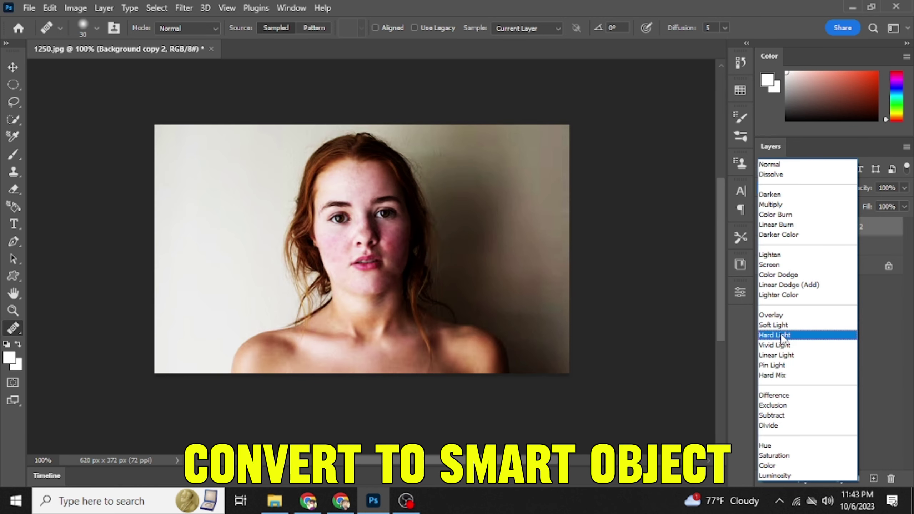
pyautogui.click(784, 345)
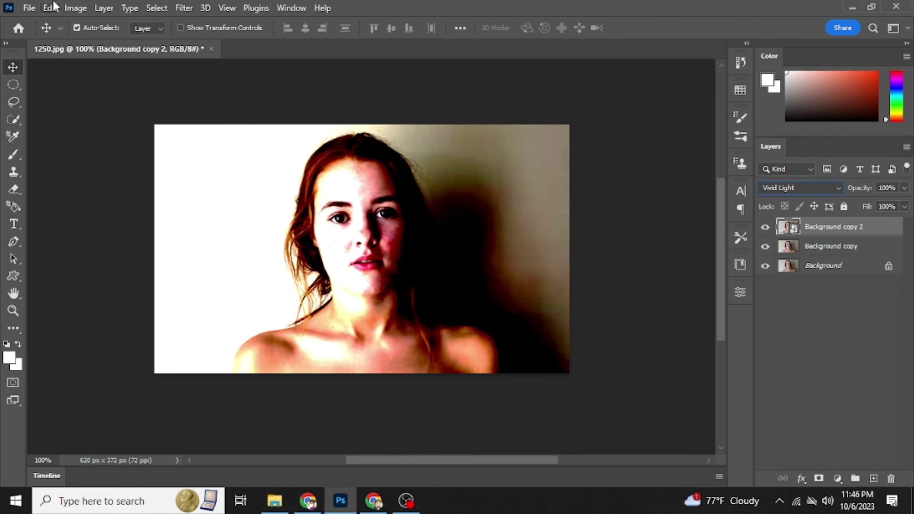
pyautogui.click(75, 7)
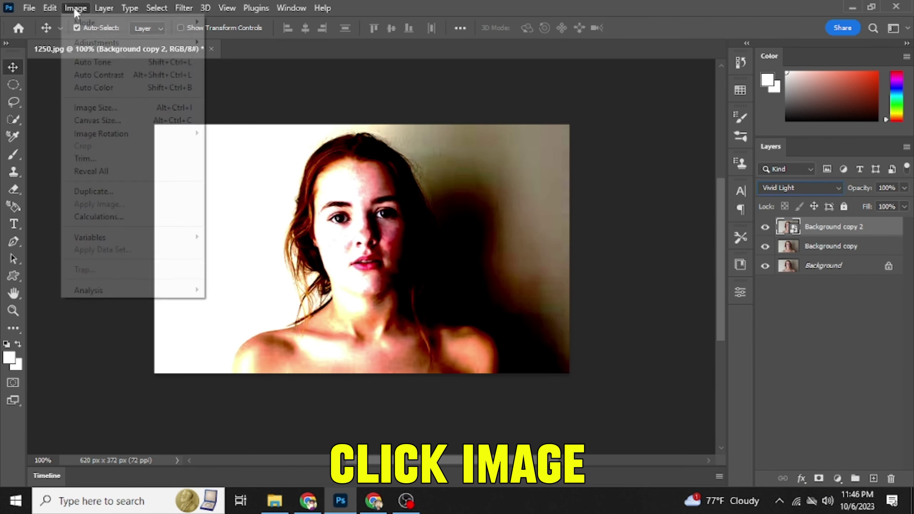
pyautogui.click(98, 48)
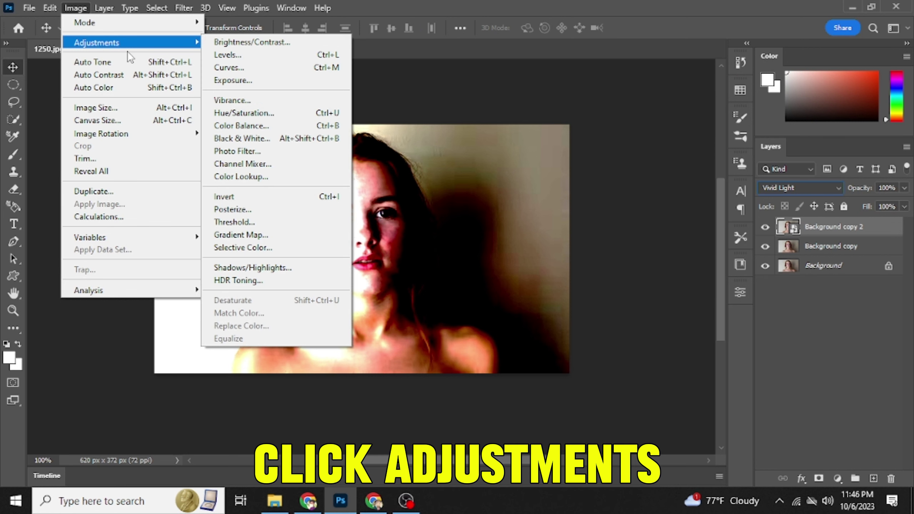
pyautogui.click(319, 193)
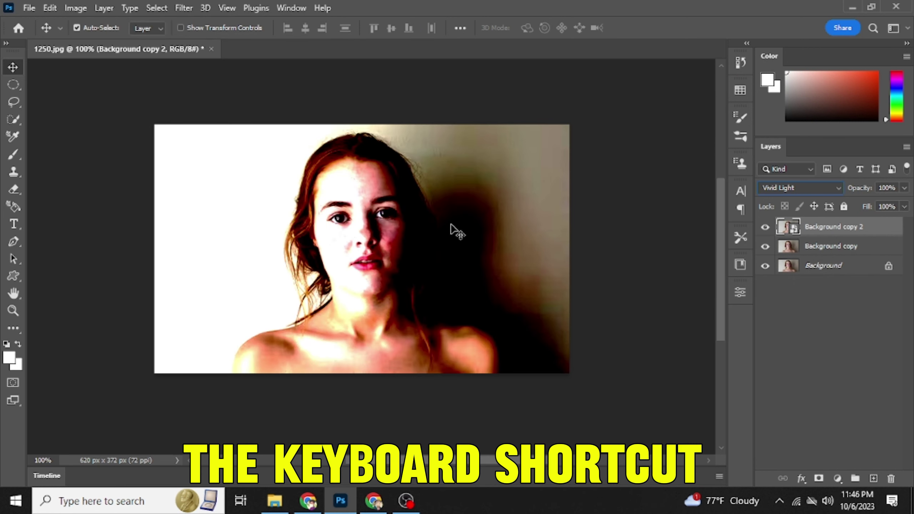
pyautogui.hotkey('ctrl', 'i')
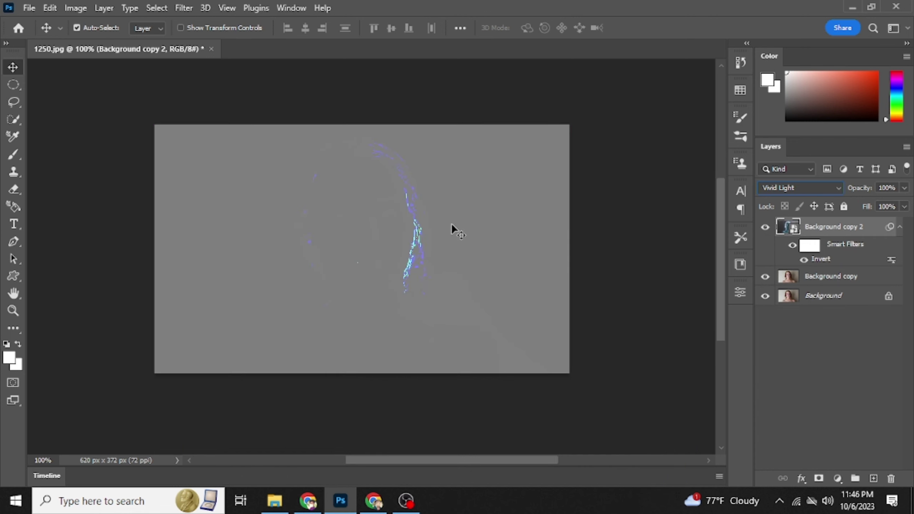
# Apply the High Pass and Gaussian Blur filters to the Background copy 2 smart object.
pyautogui.click(187, 8)
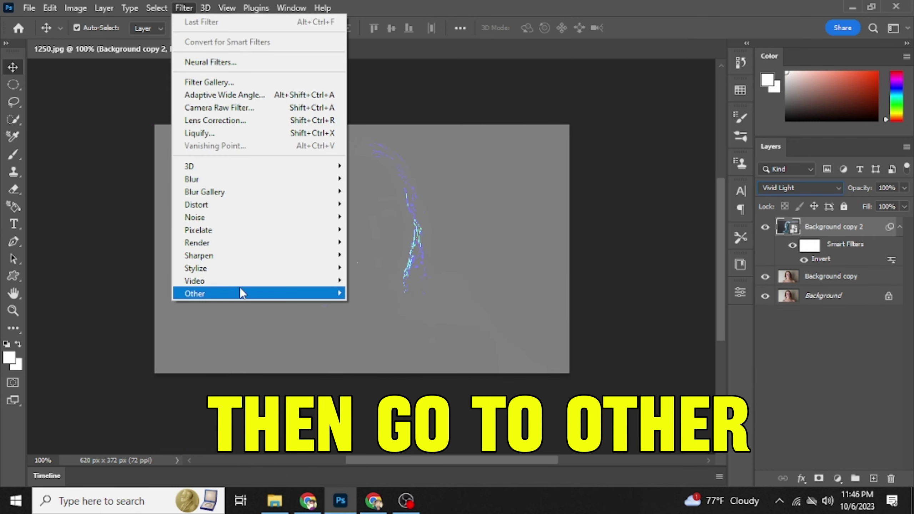
pyautogui.moveTo(238, 289)
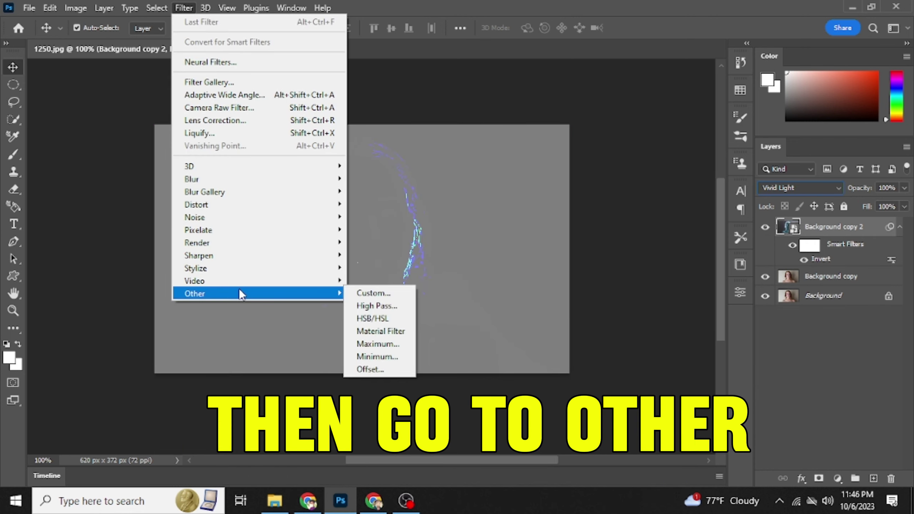
pyautogui.click(380, 306)
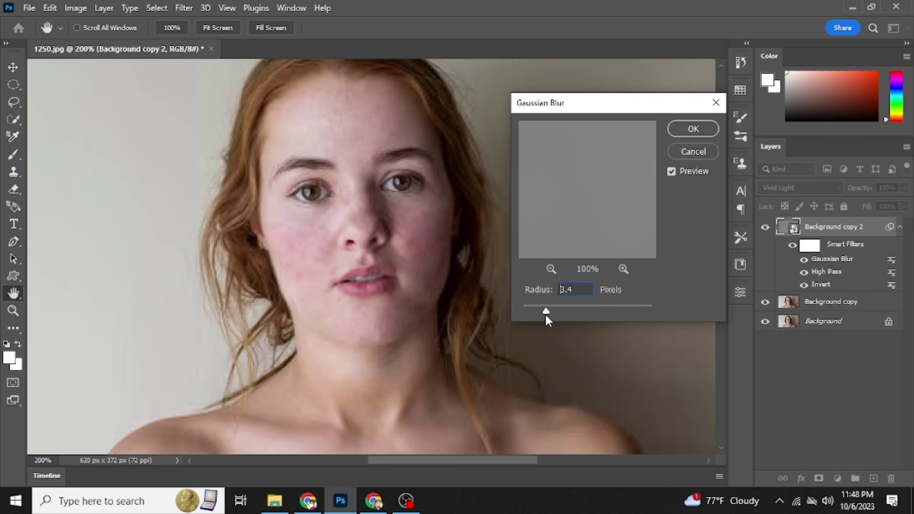
pyautogui.moveTo(546, 316); pyautogui.dragTo(525, 313)
pyautogui.scroll(1, 378, 297)
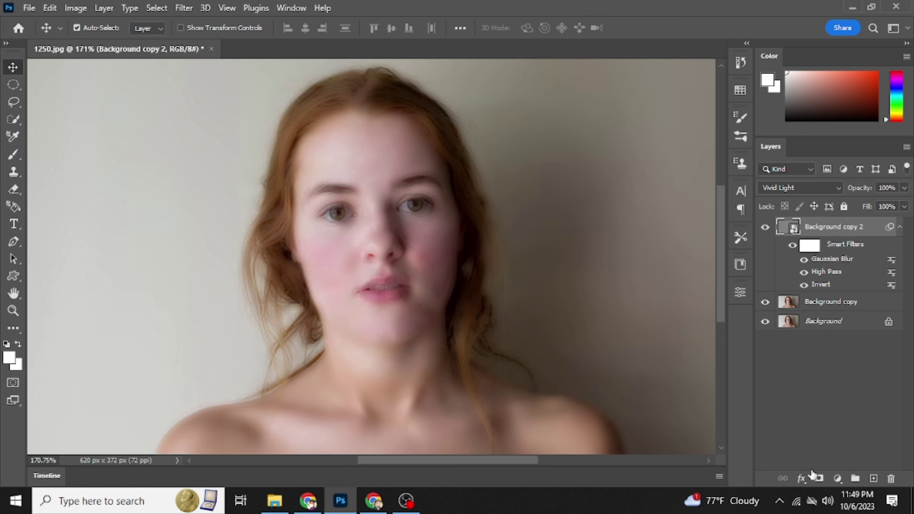
# Add a layer mask to the Background copy 2 layer and invert the mask to black.
pyautogui.click(818, 480)
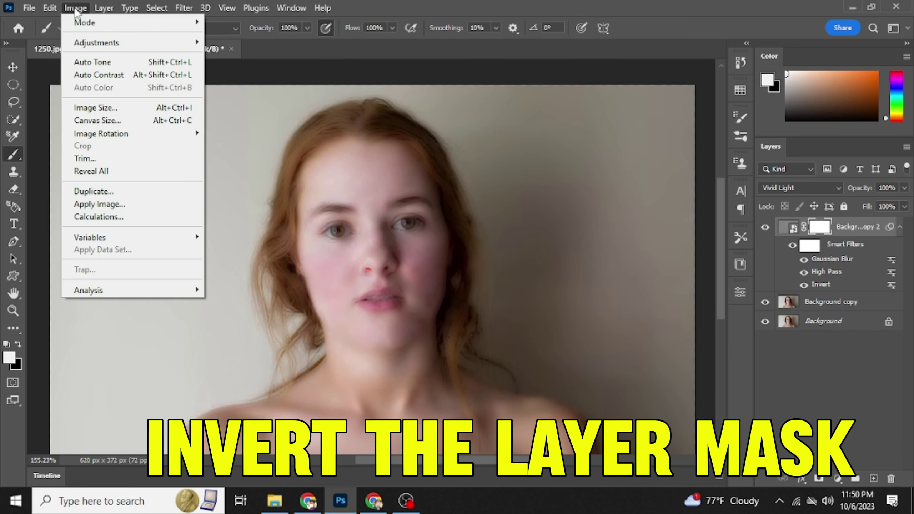
pyautogui.moveTo(100, 44)
pyautogui.click(319, 197)
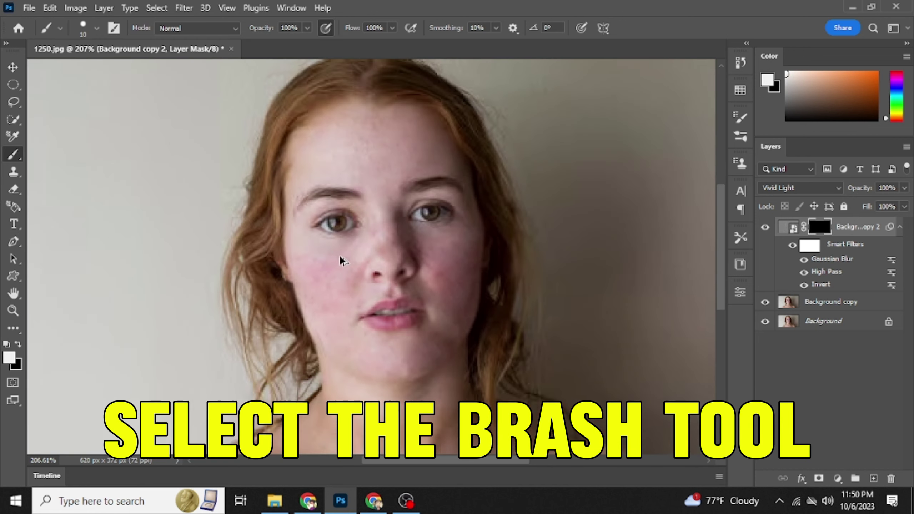
# Paint white on the Background copy 2 mask over the cheeks, chin and forehead with a 10 px brush at 100% opacity and flow.
pyautogui.scroll(3, 334, 264)
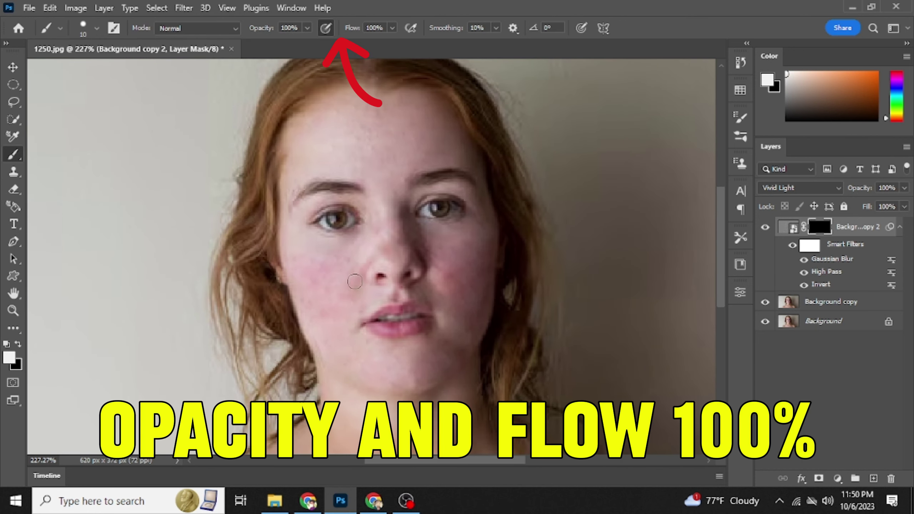
pyautogui.scroll(3, 275, 285)
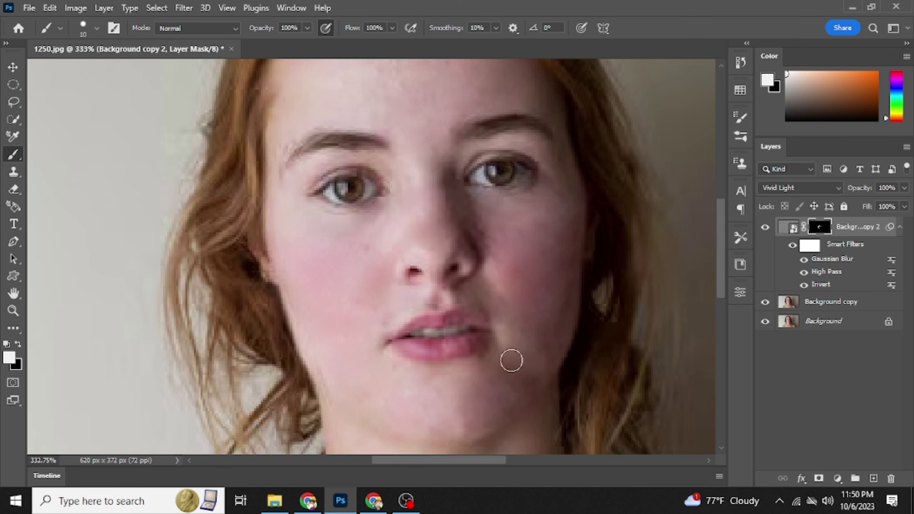
pyautogui.hscroll(3, 374, 295)
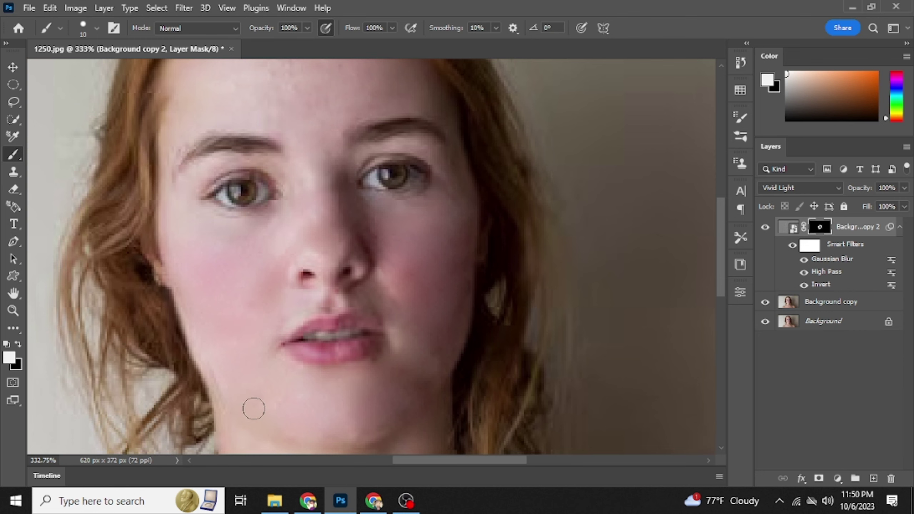
pyautogui.moveTo(294, 190); pyautogui.dragTo(331, 334)
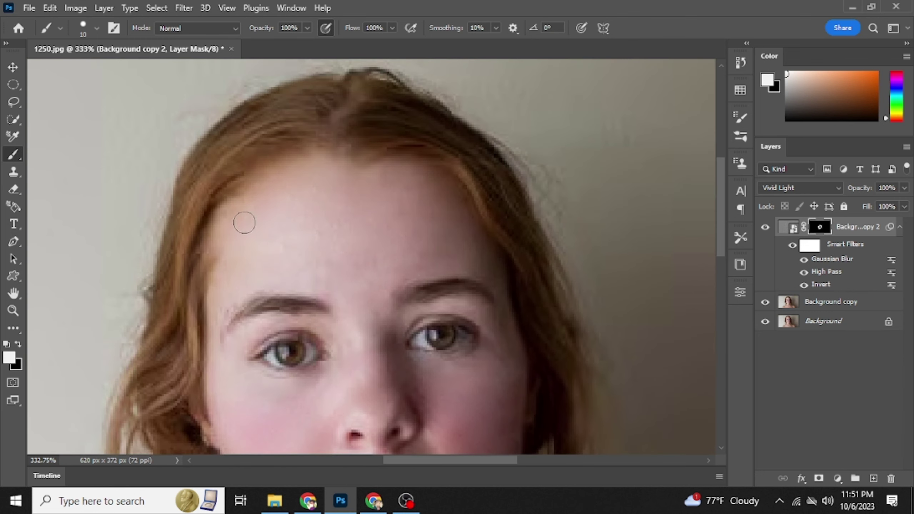
pyautogui.moveTo(224, 299); pyautogui.dragTo(211, 345)
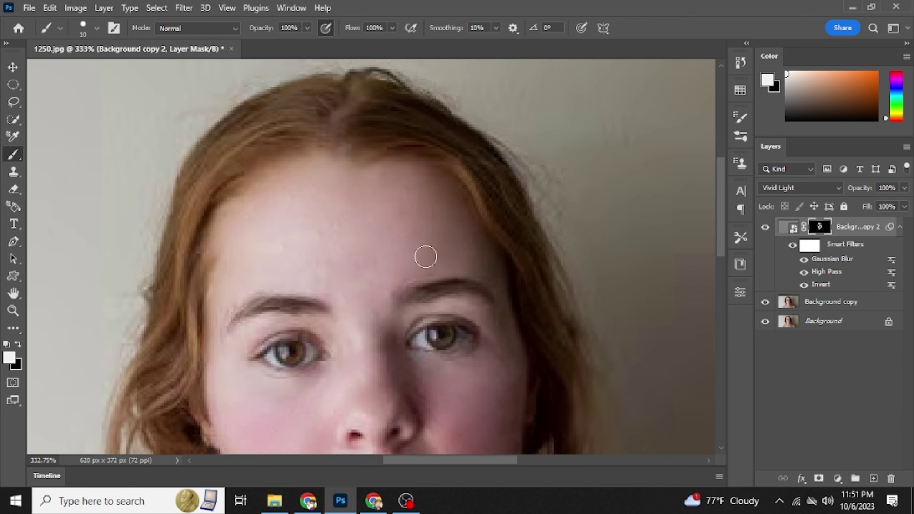
# Enlarge the brush to 26 px and paint the Background copy 2 mask white over the remaining forehead, cheek and chin skin.
pyautogui.click(97, 28)
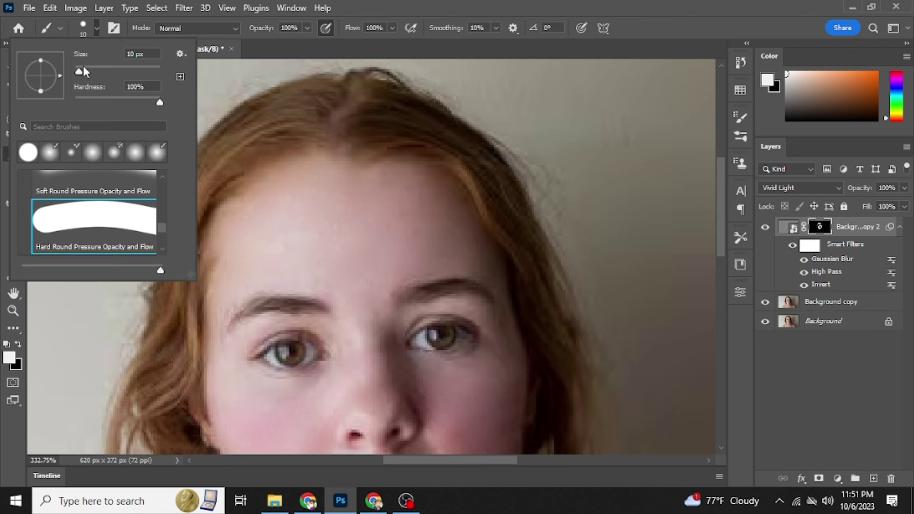
pyautogui.moveTo(78, 76); pyautogui.dragTo(88, 75)
pyautogui.click(363, 204)
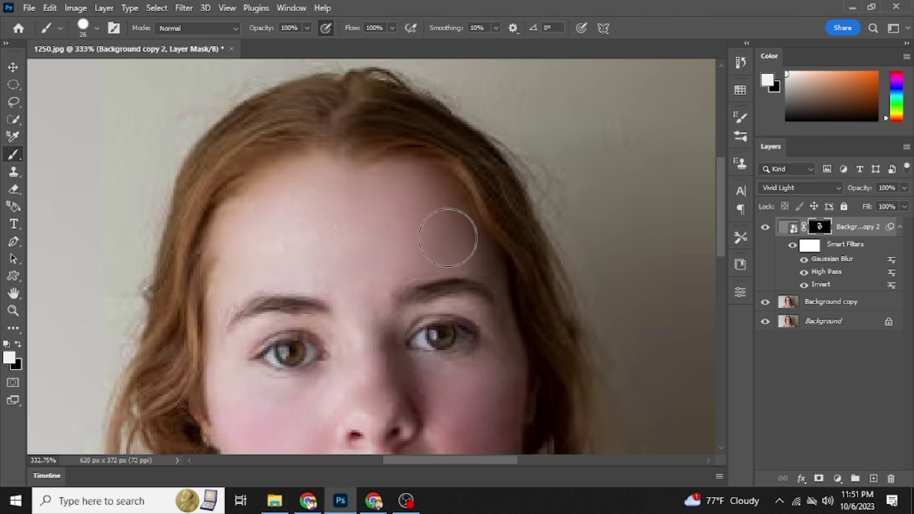
pyautogui.moveTo(355, 321); pyautogui.dragTo(292, 157)
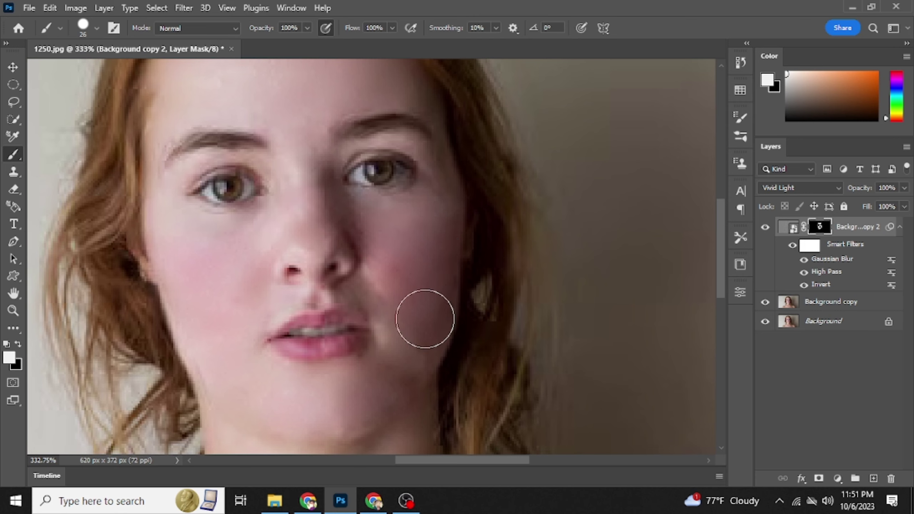
pyautogui.moveTo(408, 376); pyautogui.dragTo(379, 305)
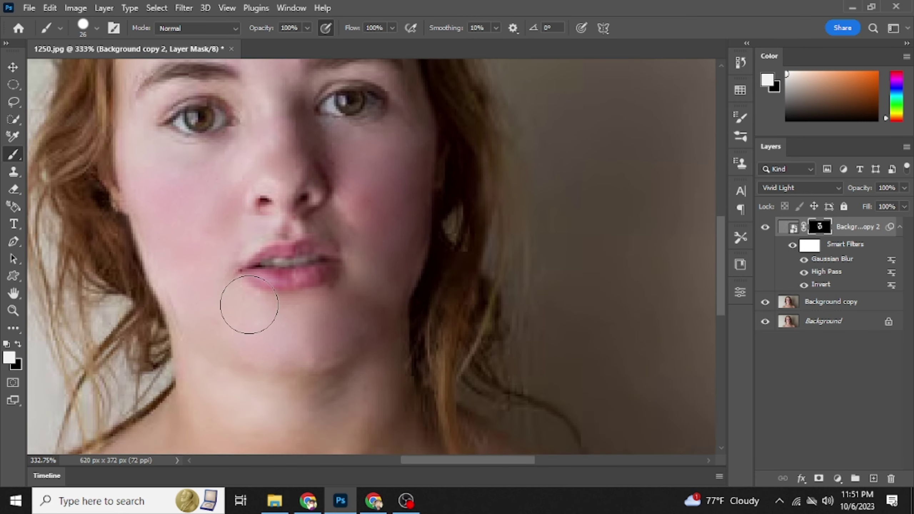
# Paint the Background copy 2 mask white over the neck, chest and shoulders with the 26 px brush.
pyautogui.scroll(-5, 310, 127)
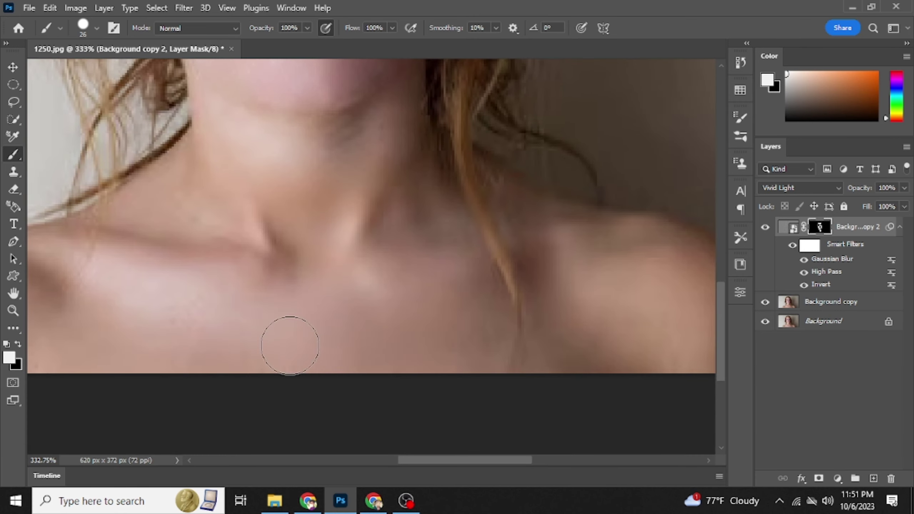
pyautogui.moveTo(156, 208); pyautogui.dragTo(414, 296)
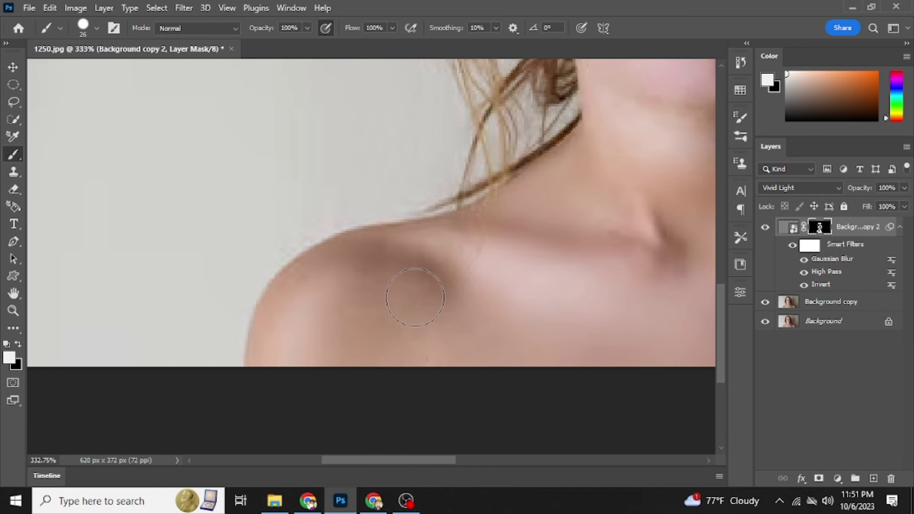
pyautogui.moveTo(473, 341); pyautogui.dragTo(169, 340)
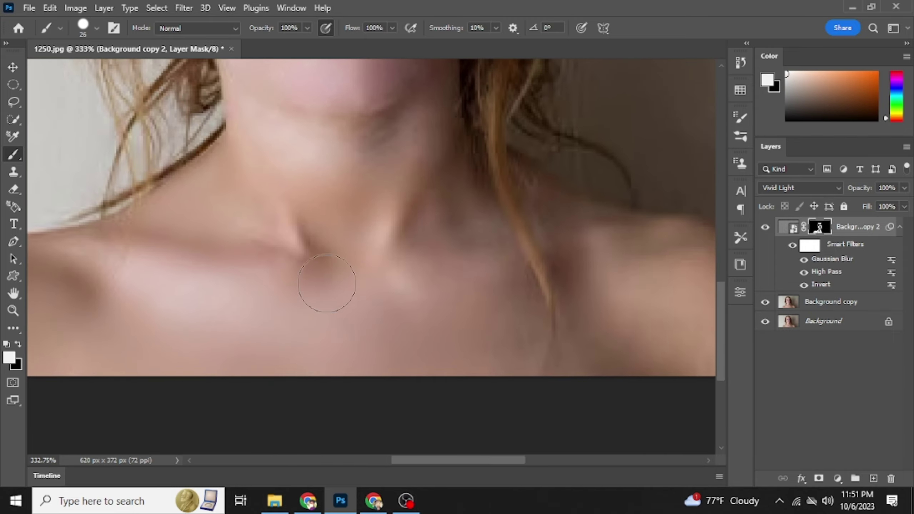
pyautogui.moveTo(326, 280); pyautogui.dragTo(260, 351)
pyautogui.moveTo(345, 173); pyautogui.dragTo(362, 338)
# Examine the smoothed skin across the whole portrait and compare it with the Background copy 2 layer hidden and shown.
pyautogui.scroll(3, 367, 288)
pyautogui.scroll(-1, 372, 231)
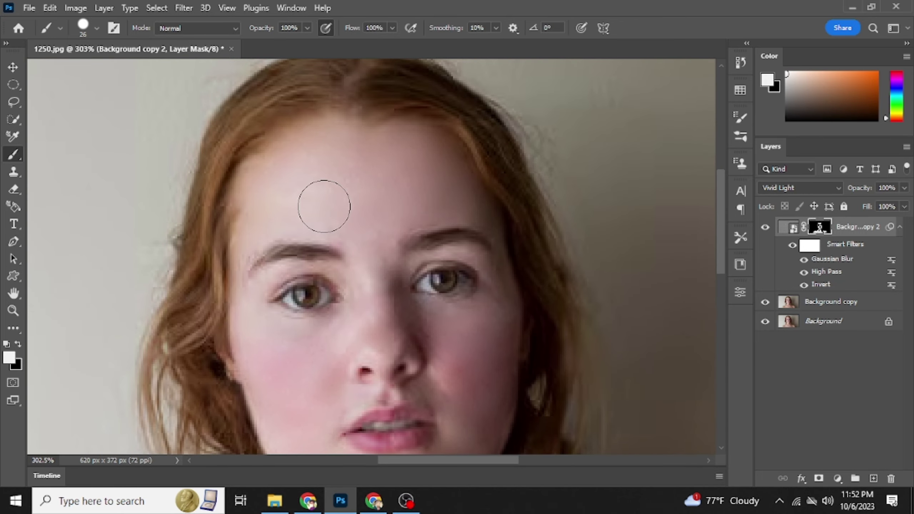
pyautogui.scroll(-1, 402, 200)
pyautogui.scroll(-5, 473, 224)
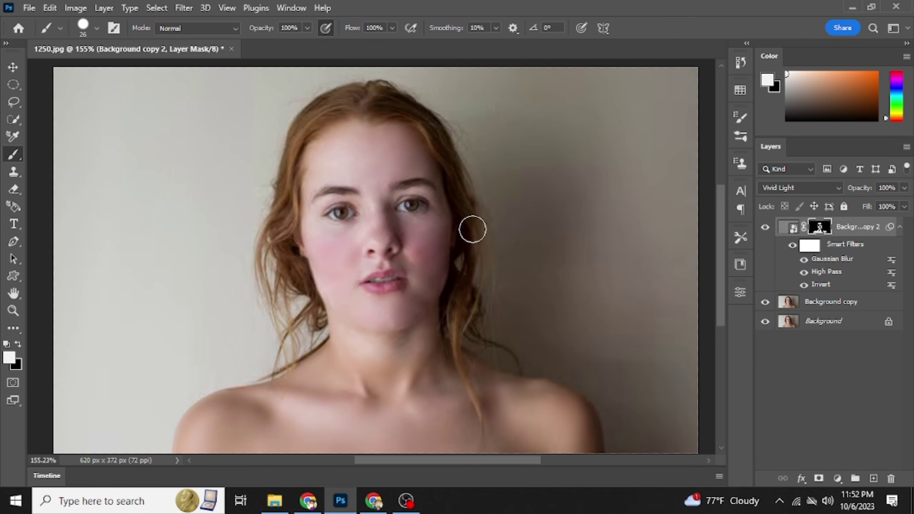
pyautogui.scroll(6, 408, 210)
pyautogui.click(765, 228)
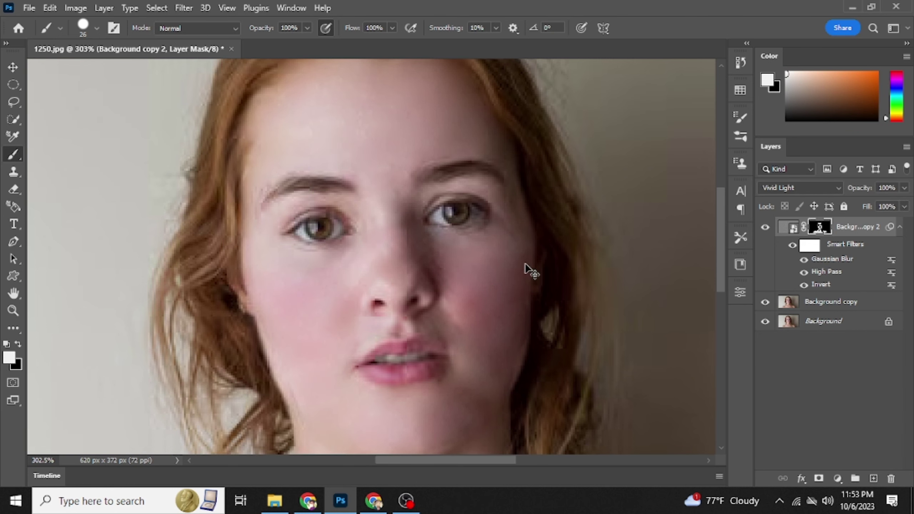
# Stamp all visible layers into a new top layer and convert it to a smart object.
pyautogui.hotkey('ctrl', 'alt', 'shift', 'e')
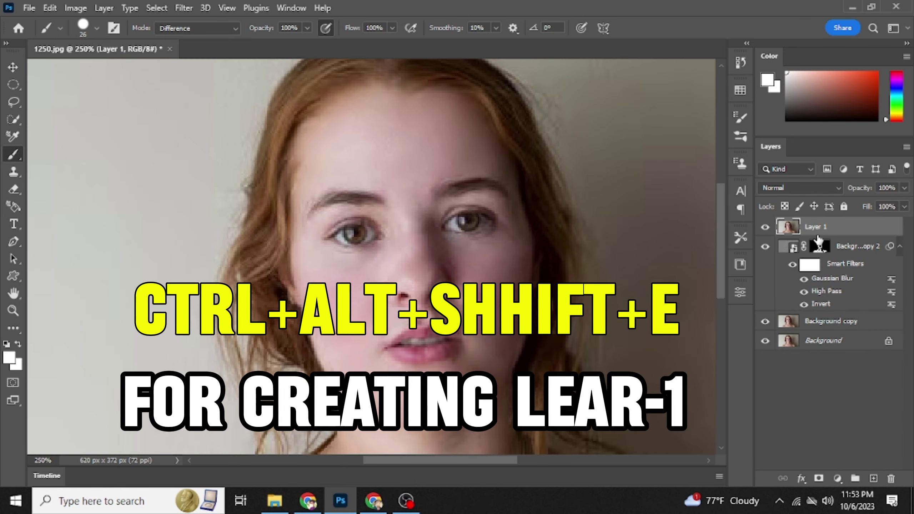
pyautogui.rightClick(820, 230)
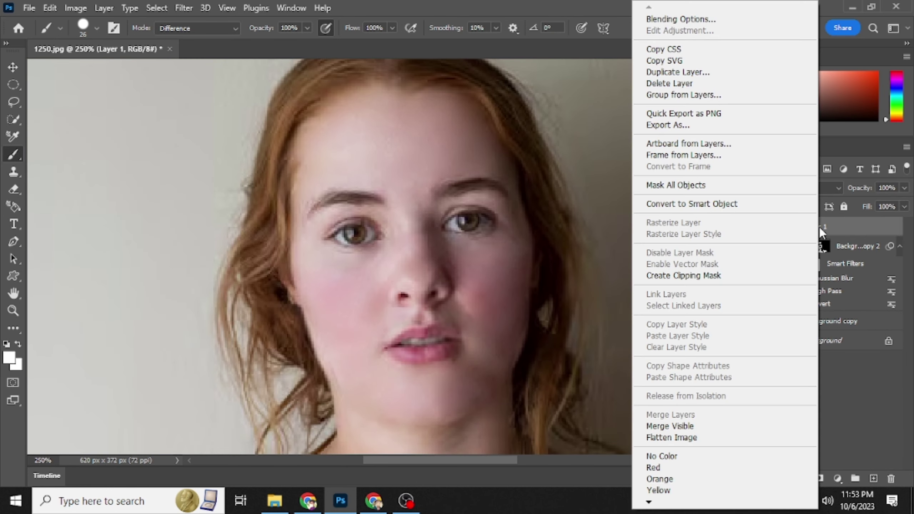
pyautogui.click(727, 205)
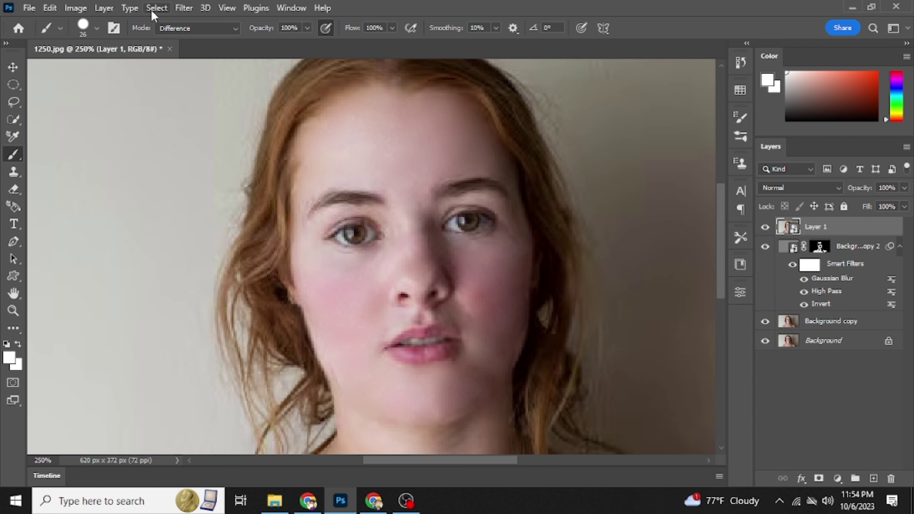
# Open the Camera Raw Filter on Layer 1 and set Texture to +21, Clarity to -21 and Dehaze to +4.
pyautogui.click(185, 7)
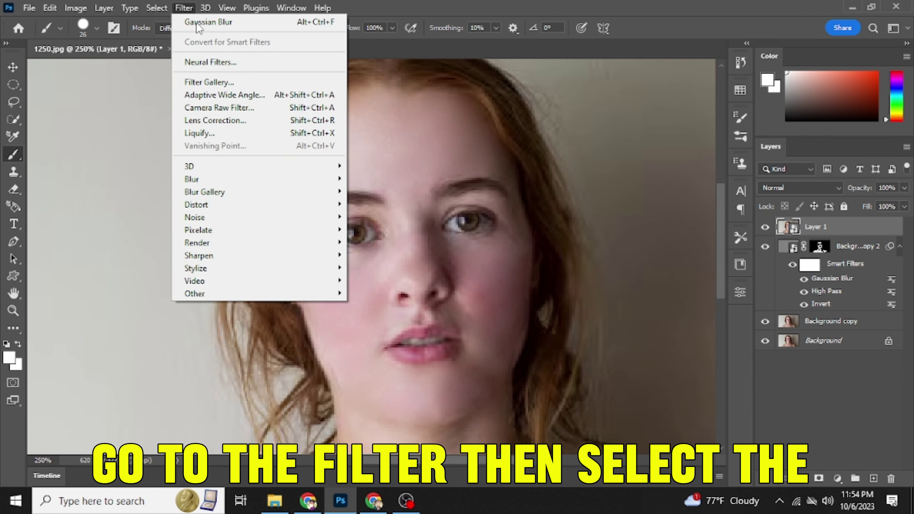
pyautogui.click(268, 111)
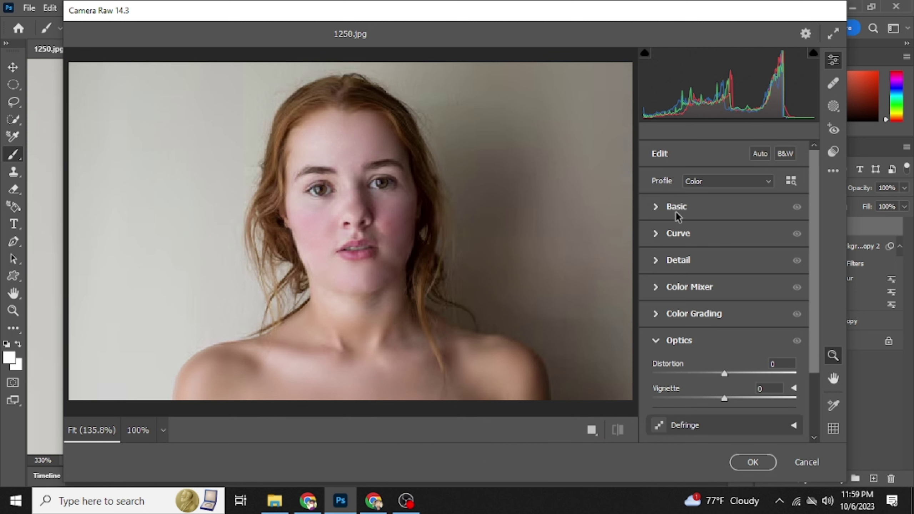
pyautogui.click(676, 205)
pyautogui.click(326, 183)
pyautogui.moveTo(724, 312); pyautogui.dragTo(749, 317)
pyautogui.moveTo(724, 357); pyautogui.dragTo(743, 356)
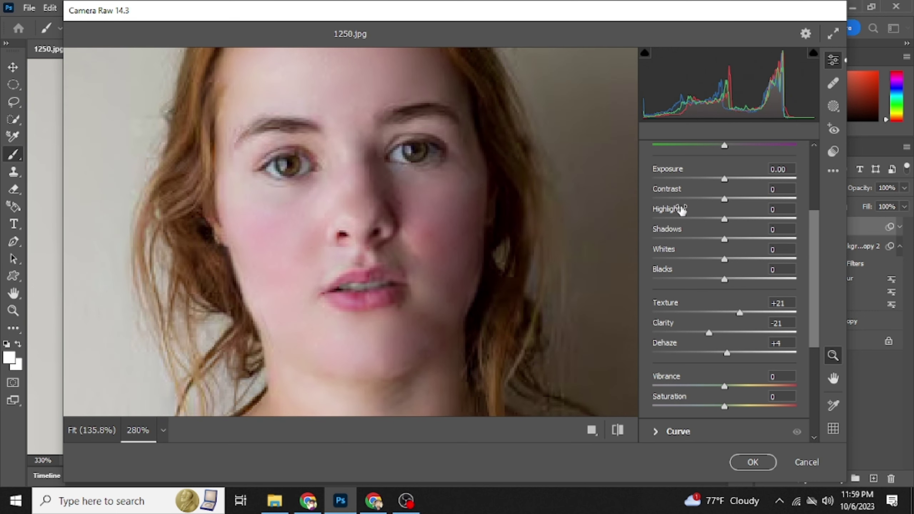
# Set the Camera Raw detail values to Sharpening 1 and Noise Reduction 7, and apply the filter to Layer 1.
pyautogui.scroll(3, 679, 206)
pyautogui.click(670, 208)
pyautogui.click(677, 260)
pyautogui.moveTo(654, 292)
pyautogui.mouseDown()
pyautogui.moveTo(716, 292)
pyautogui.moveTo(652, 292)
pyautogui.mouseUp()
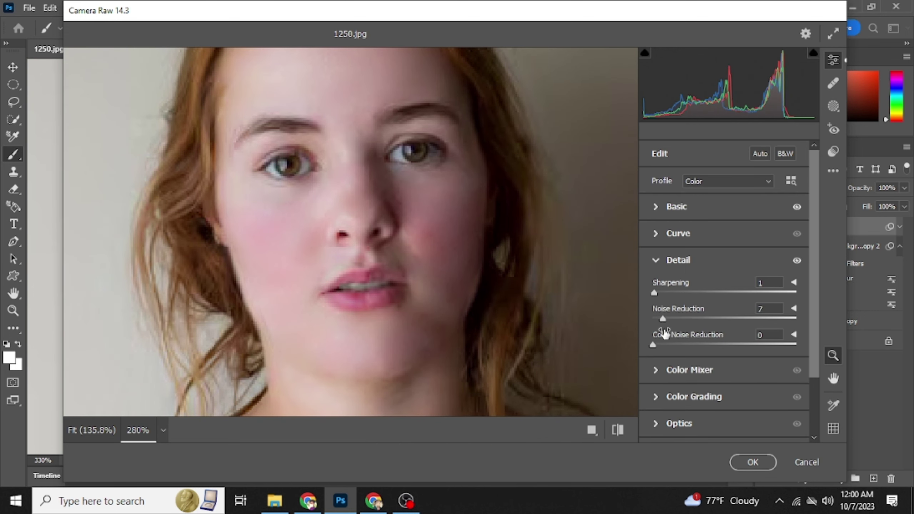
pyautogui.click(752, 462)
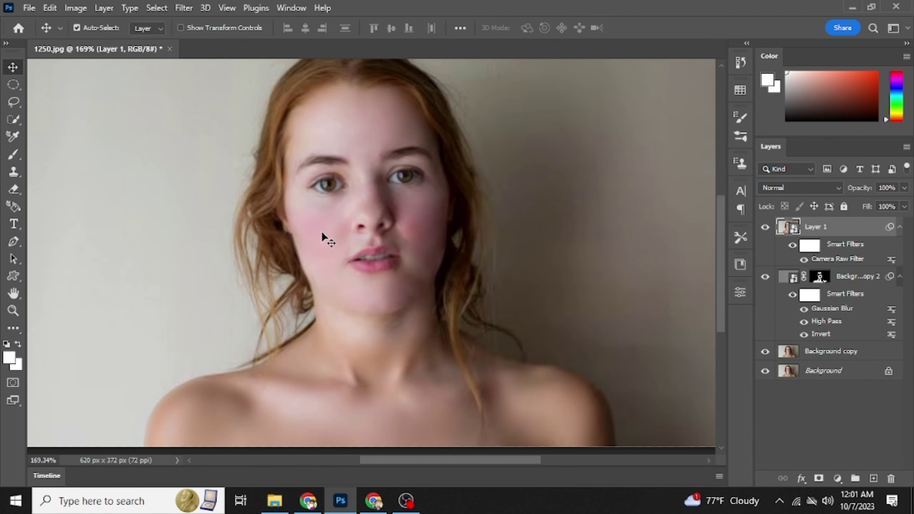
pyautogui.click(14, 155)
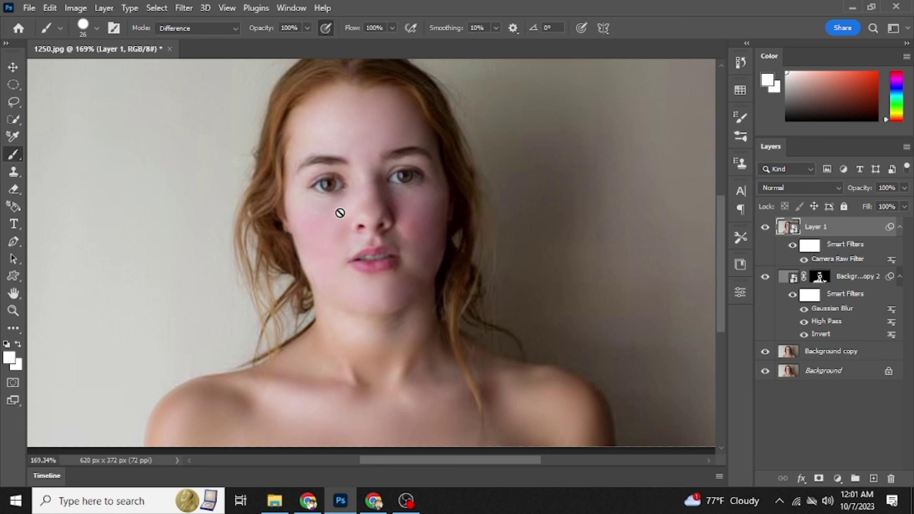
pyautogui.click(826, 354)
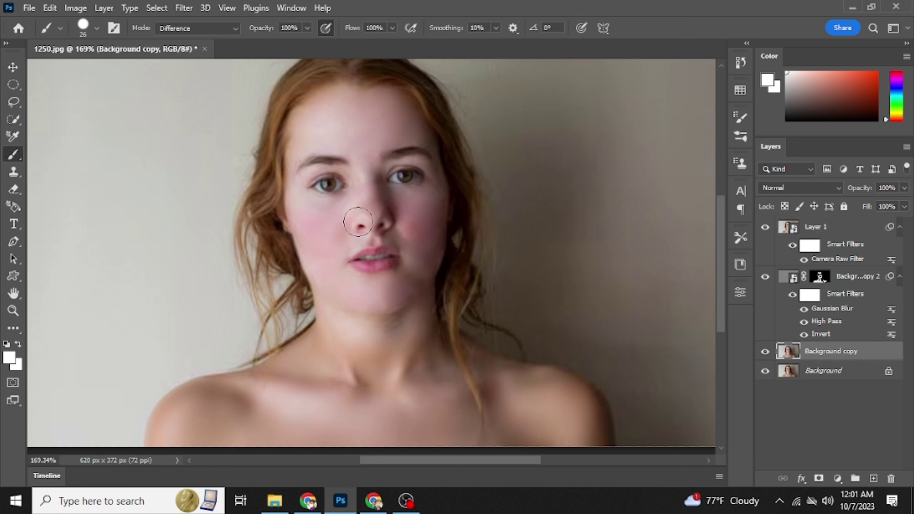
pyautogui.click(60, 28)
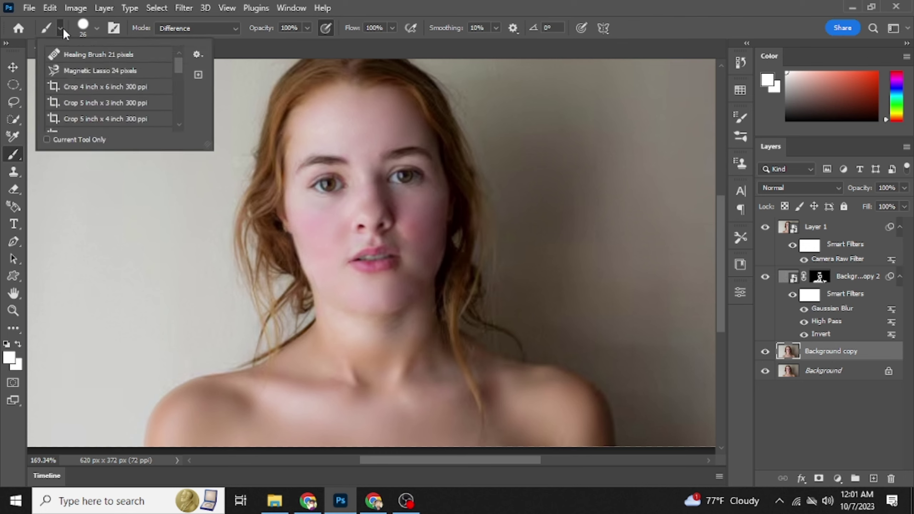
pyautogui.click(97, 28)
pyautogui.moveTo(89, 72); pyautogui.dragTo(76, 74)
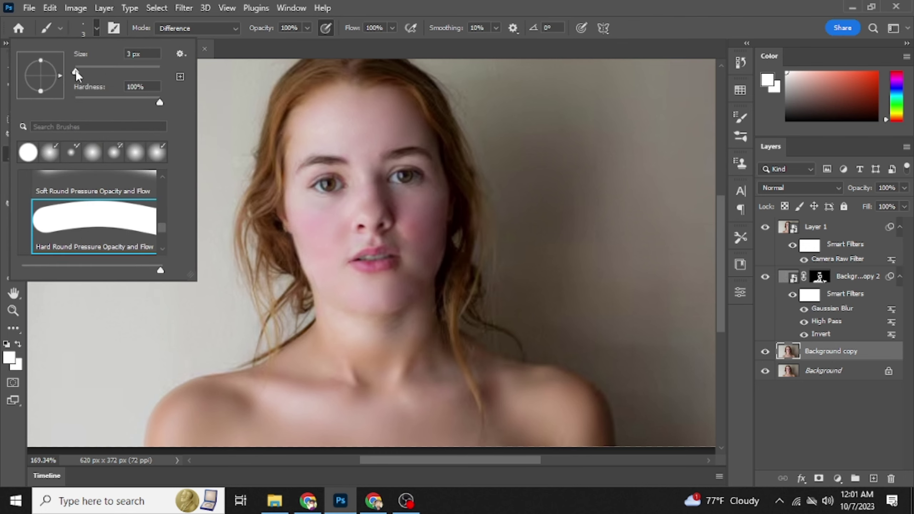
pyautogui.click(774, 412)
pyautogui.hotkey('ctrl', 'z')
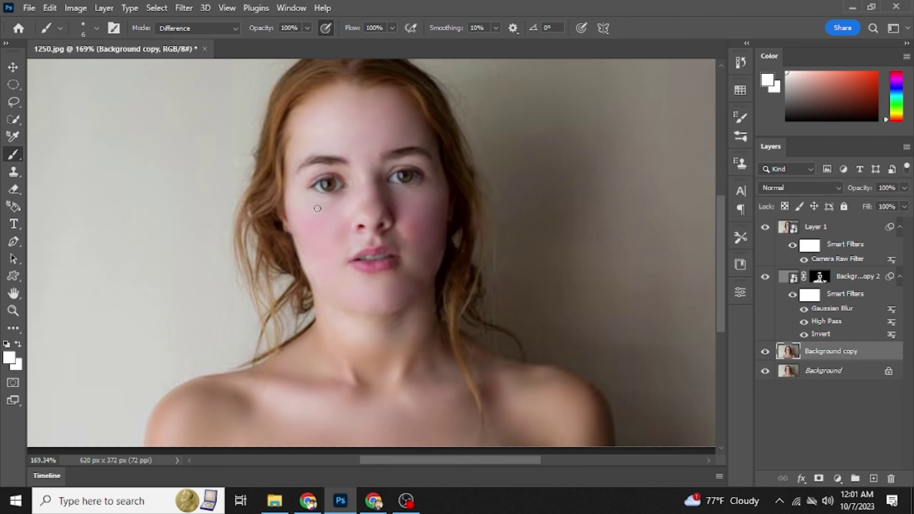
pyautogui.click(13, 67)
pyautogui.moveTo(336, 214)
pyautogui.mouseDown()
pyautogui.moveTo(340, 220)
pyautogui.moveTo(334, 216)
pyautogui.mouseUp()
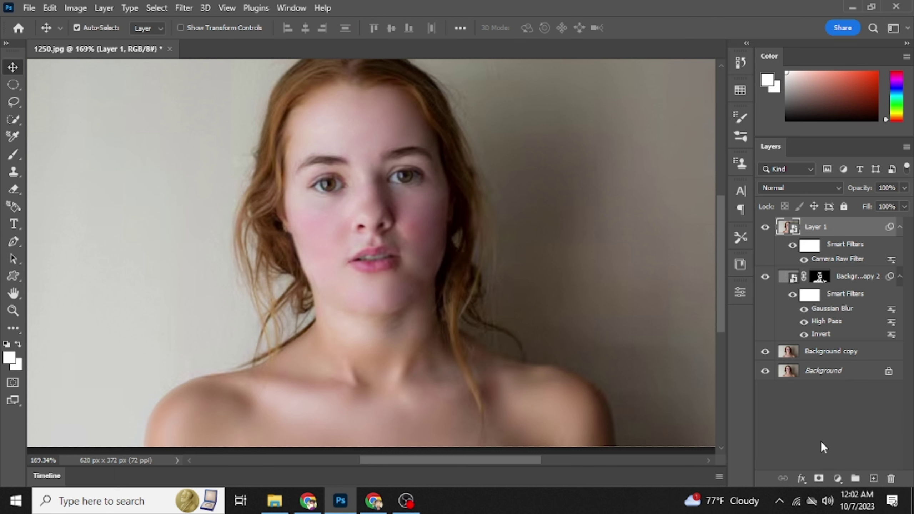
# Add a Curves adjustment layer above Layer 1 and bend its RGB curve strongly upward to brighten the portrait.
pyautogui.click(838, 477)
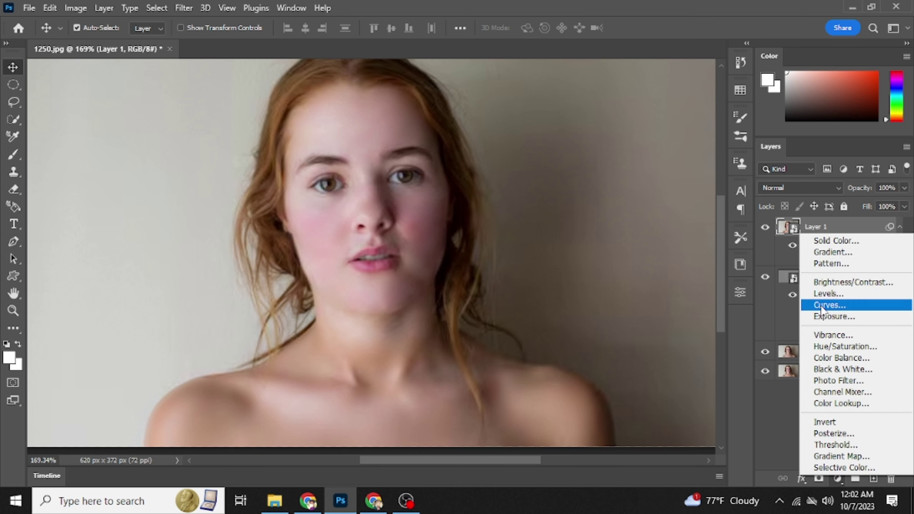
pyautogui.click(841, 304)
pyautogui.moveTo(658, 284); pyautogui.dragTo(650, 177)
pyautogui.moveTo(633, 337); pyautogui.dragTo(635, 424)
pyautogui.moveTo(628, 320); pyautogui.dragTo(602, 303)
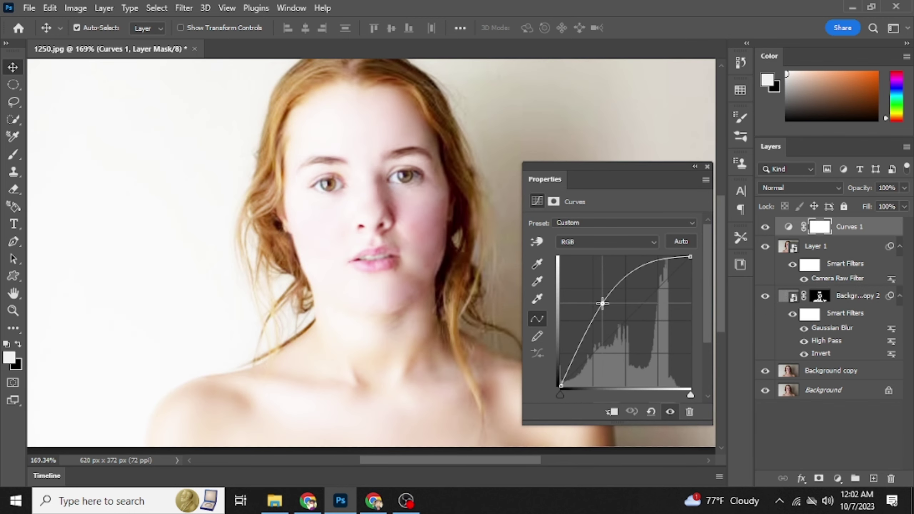
pyautogui.click(694, 166)
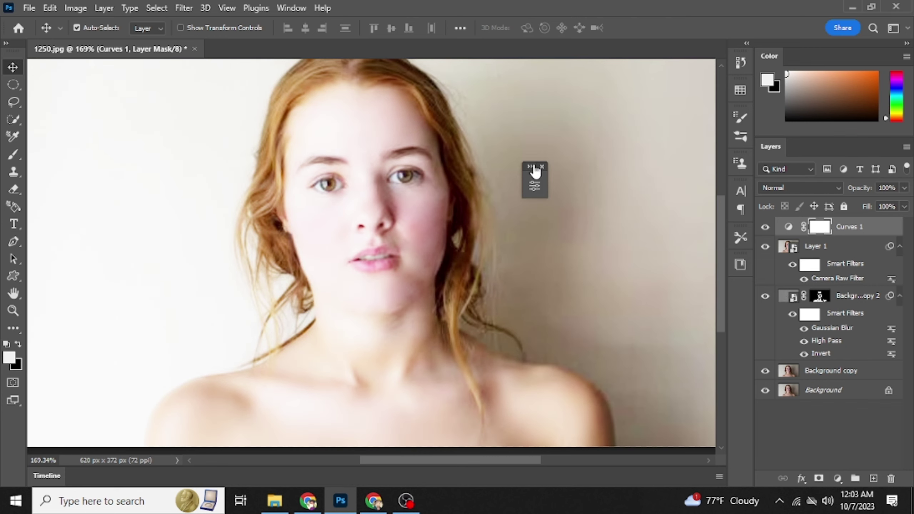
pyautogui.click(535, 172)
pyautogui.click(707, 166)
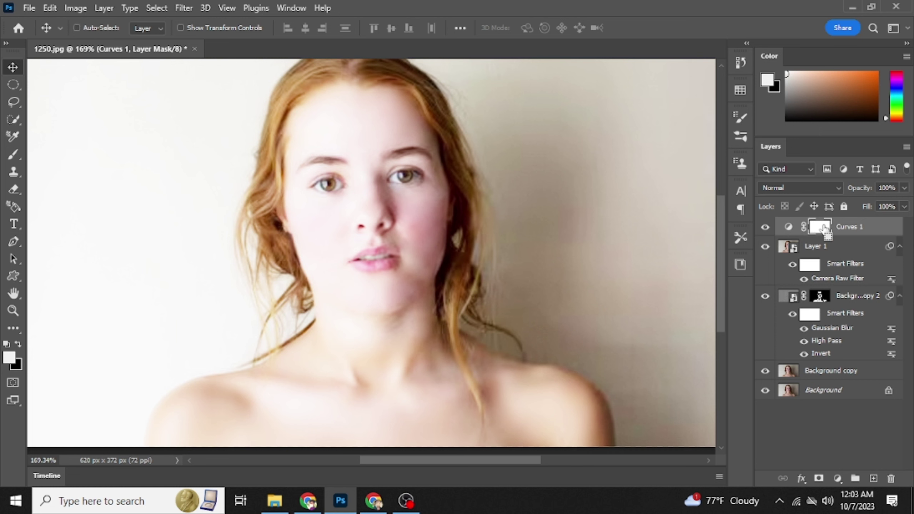
# Invert the Curves 1 mask to black and set up a hard round brush at 7 px with 100% hardness.
pyautogui.hotkey('ctrl', 'i')
pyautogui.press('b')
pyautogui.click(97, 29)
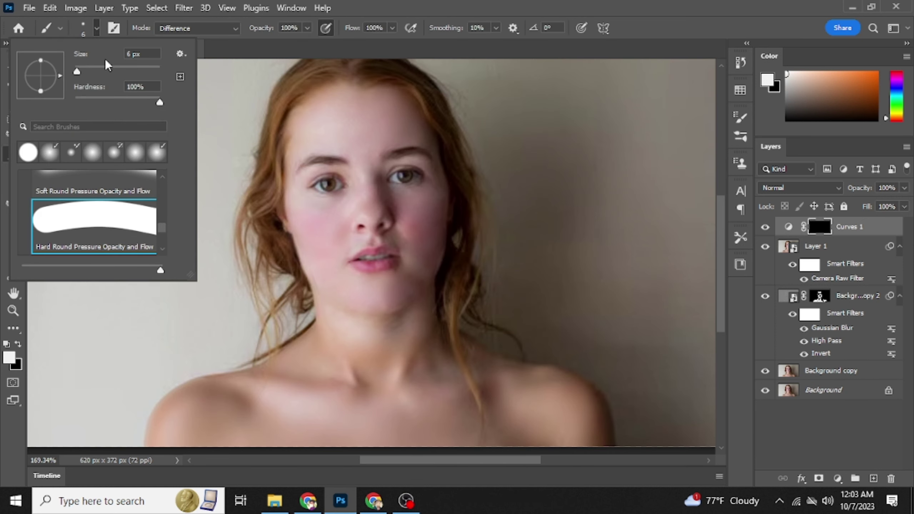
pyautogui.click(89, 217)
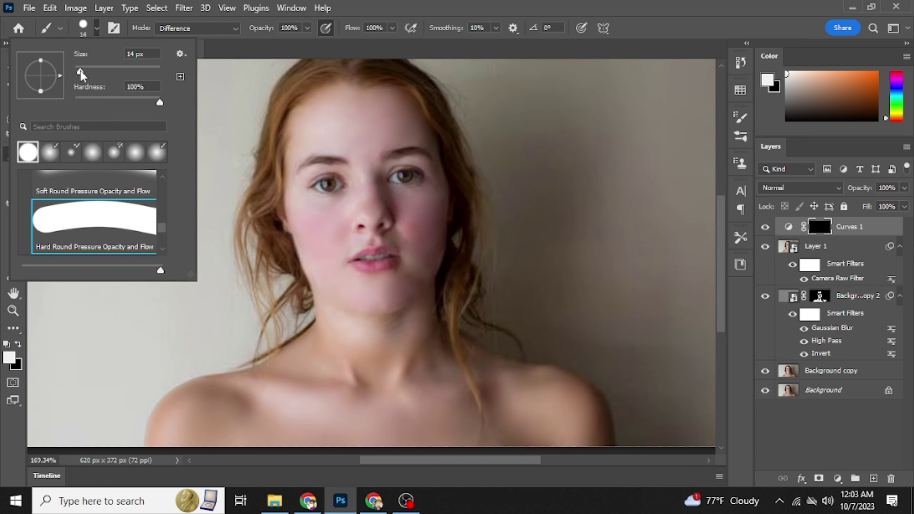
pyautogui.press('BackSpace')
pyautogui.press('Return')
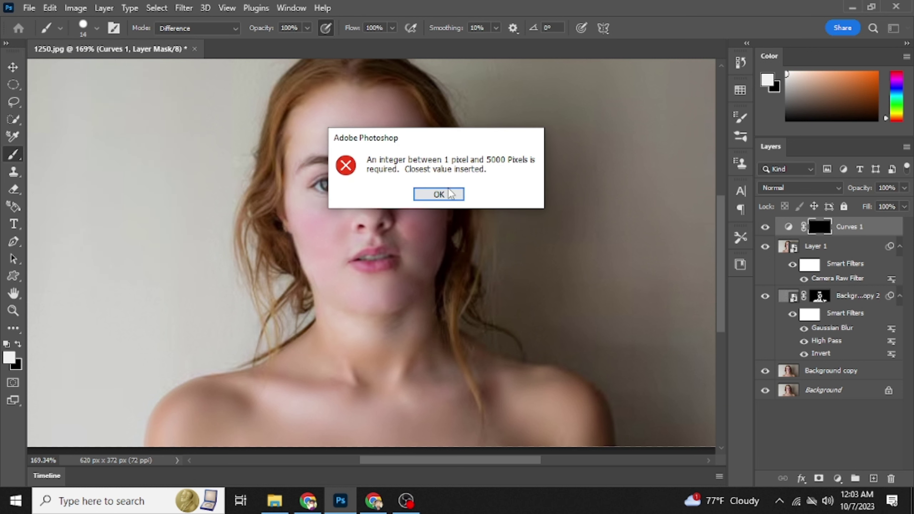
pyautogui.click(449, 194)
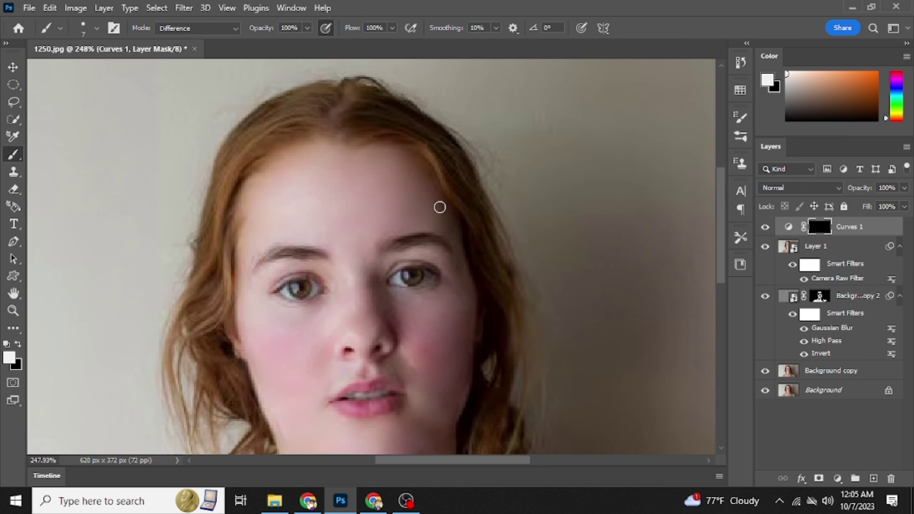
# Paint white strokes on the Curves 1 mask to brighten the shadowed side of the forehead, eye area, nose, cheek and chin.
pyautogui.moveTo(406, 168)
pyautogui.mouseDown()
pyautogui.moveTo(434, 209)
pyautogui.moveTo(402, 224)
pyautogui.moveTo(445, 225)
pyautogui.moveTo(428, 234)
pyautogui.moveTo(429, 267)
pyautogui.moveTo(371, 288)
pyautogui.mouseUp()
pyautogui.moveTo(343, 238); pyautogui.dragTo(364, 330)
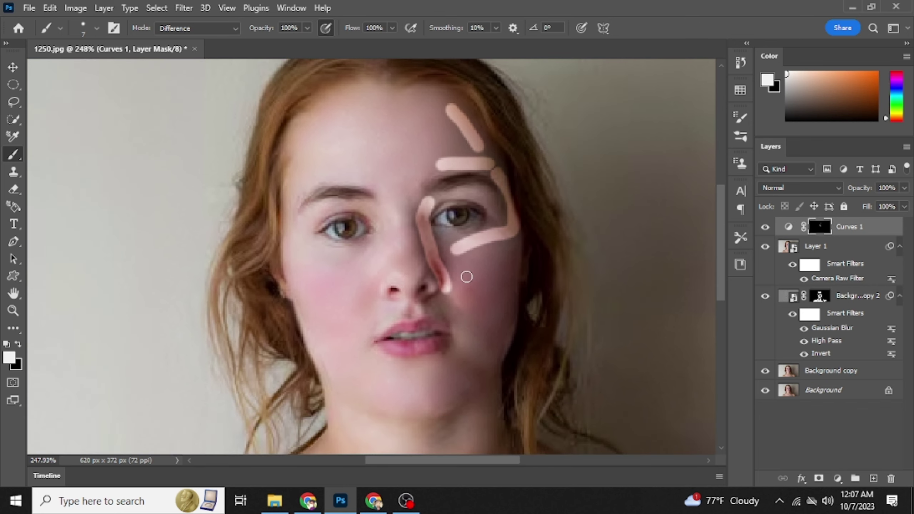
pyautogui.moveTo(464, 276)
pyautogui.mouseDown()
pyautogui.moveTo(500, 260)
pyautogui.moveTo(501, 309)
pyautogui.moveTo(465, 277)
pyautogui.mouseUp()
pyautogui.moveTo(461, 347)
pyautogui.mouseDown()
pyautogui.moveTo(470, 376)
pyautogui.moveTo(452, 374)
pyautogui.moveTo(436, 391)
pyautogui.mouseUp()
pyautogui.moveTo(449, 289)
pyautogui.mouseDown()
pyautogui.moveTo(449, 314)
pyautogui.moveTo(502, 337)
pyautogui.mouseUp()
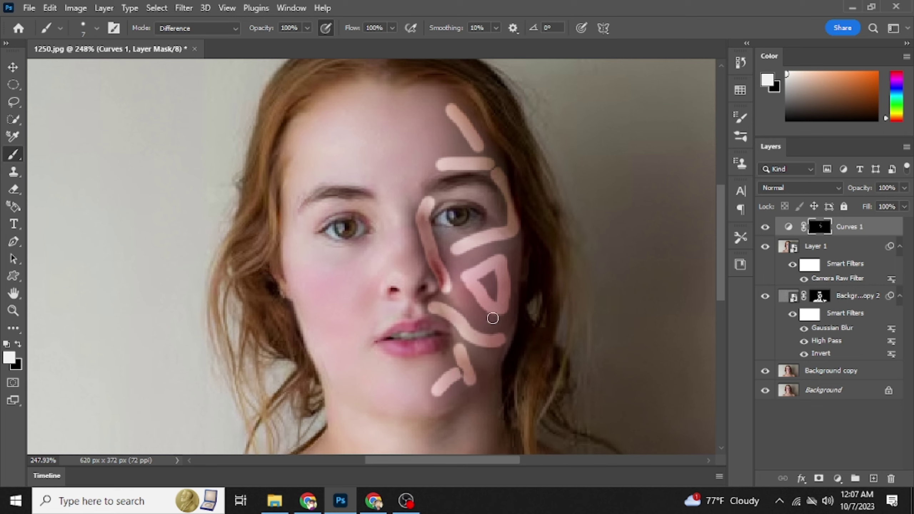
# Add a second Curves adjustment layer with its RGB curve bent downward to darken the portrait, and invert its mask to black.
pyautogui.click(838, 479)
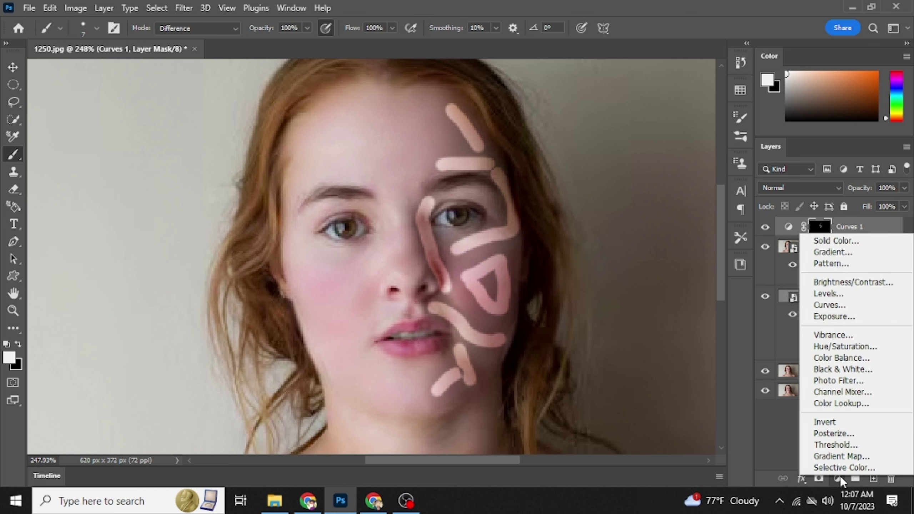
pyautogui.click(834, 305)
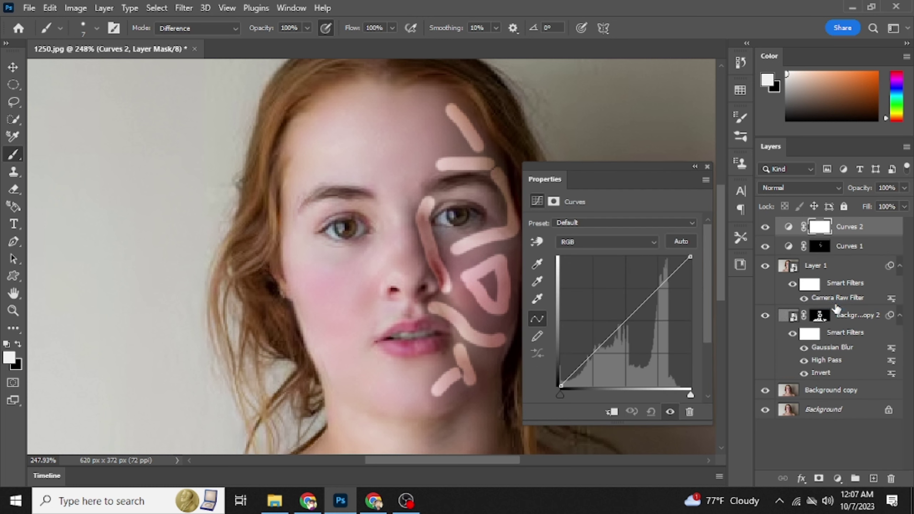
pyautogui.moveTo(633, 312); pyautogui.dragTo(647, 332)
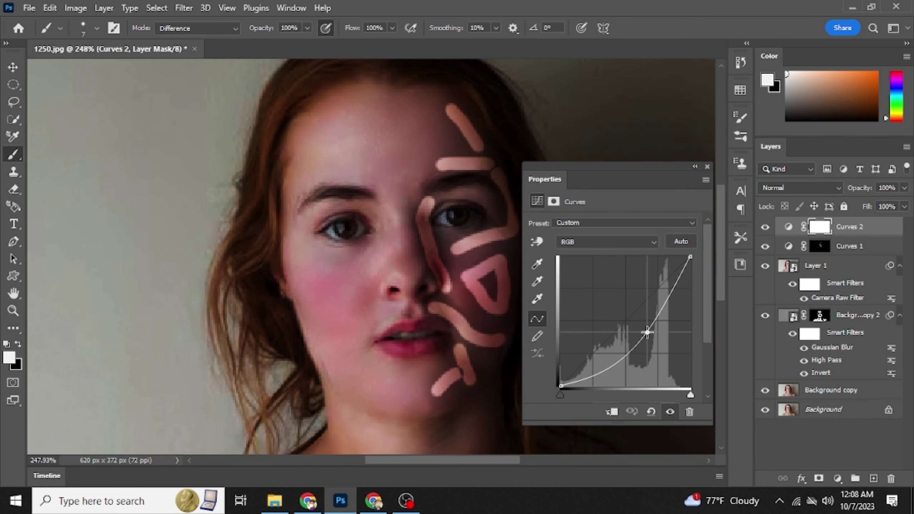
pyautogui.click(707, 167)
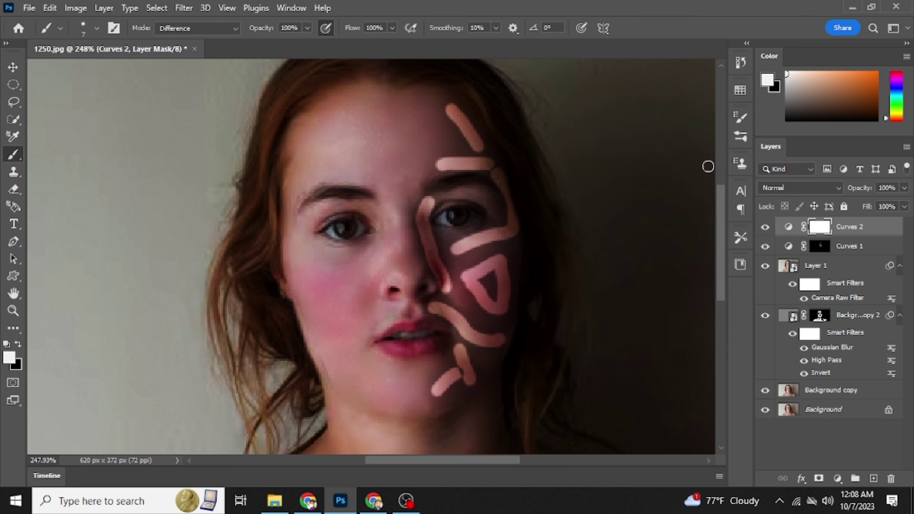
pyautogui.hotkey('ctrl', 'i')
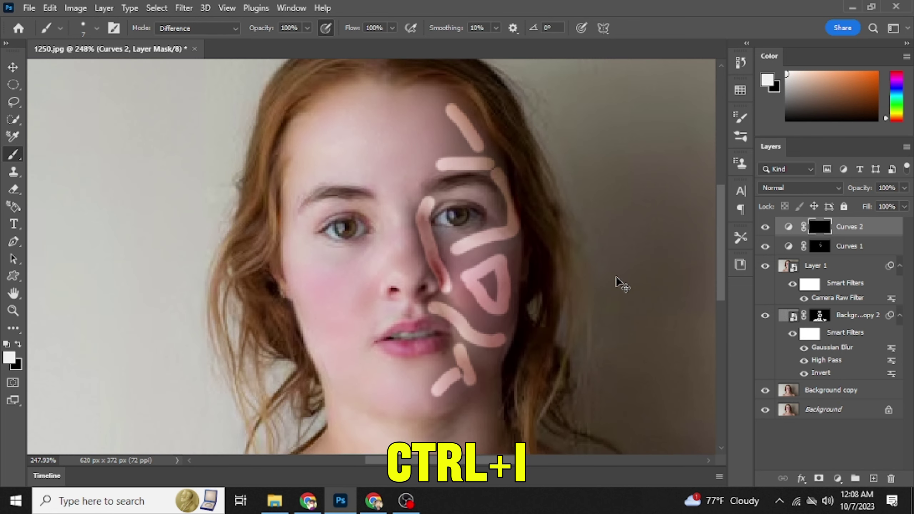
# Paint white strokes on the Curves 2 mask to darken the lit side of the forehead, temple, cheek, jaw and upper lip.
pyautogui.moveTo(360, 124)
pyautogui.mouseDown()
pyautogui.moveTo(333, 139)
pyautogui.moveTo(300, 187)
pyautogui.mouseUp()
pyautogui.moveTo(310, 269); pyautogui.dragTo(344, 348)
pyautogui.moveTo(358, 276); pyautogui.dragTo(341, 310)
pyautogui.moveTo(340, 369); pyautogui.dragTo(383, 390)
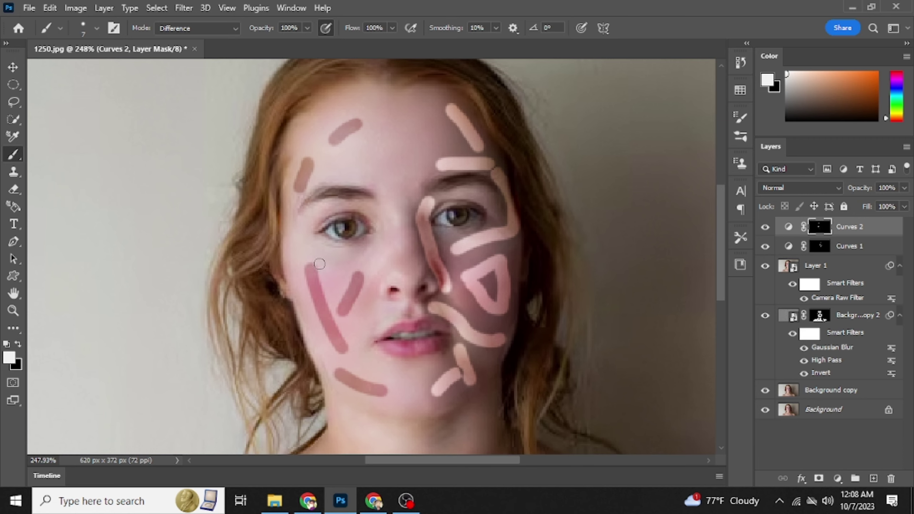
pyautogui.moveTo(293, 232); pyautogui.dragTo(300, 250)
pyautogui.moveTo(332, 159)
pyautogui.mouseDown()
pyautogui.moveTo(320, 148)
pyautogui.moveTo(349, 163)
pyautogui.mouseUp()
pyautogui.click(337, 262)
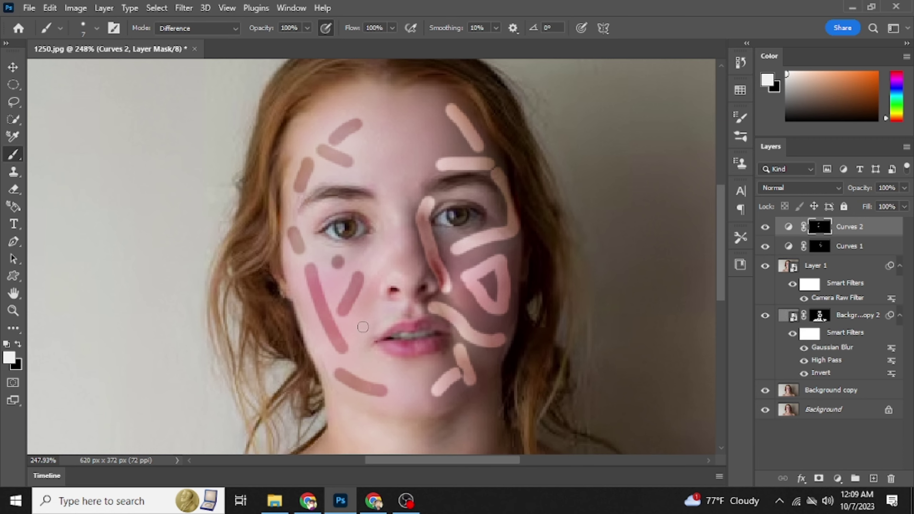
pyautogui.moveTo(363, 326); pyautogui.dragTo(385, 323)
# Extend the darkening strokes on the Curves 2 mask over the neck, shoulder and collarbones, and along the forehead hairline.
pyautogui.moveTo(355, 408); pyautogui.dragTo(402, 120)
pyautogui.moveTo(375, 153); pyautogui.dragTo(331, 185)
pyautogui.moveTo(318, 198); pyautogui.dragTo(286, 208)
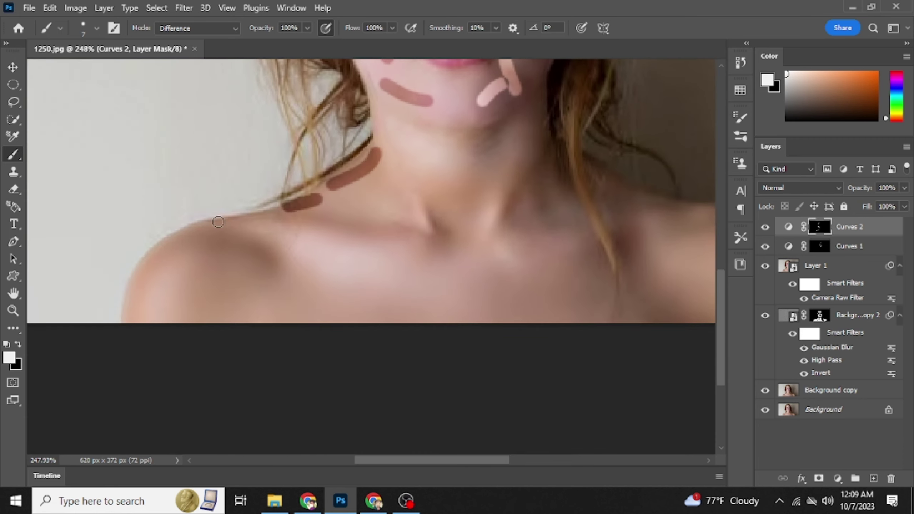
pyautogui.moveTo(224, 228); pyautogui.dragTo(165, 261)
pyautogui.moveTo(235, 256); pyautogui.dragTo(234, 286)
pyautogui.moveTo(401, 227); pyautogui.dragTo(440, 233)
pyautogui.moveTo(329, 221); pyautogui.dragTo(375, 226)
pyautogui.moveTo(439, 168); pyautogui.dragTo(356, 380)
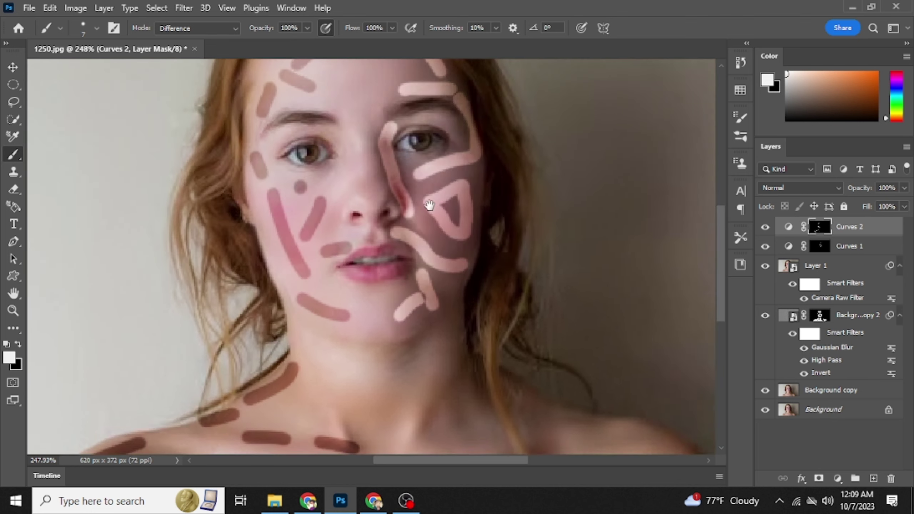
pyautogui.moveTo(428, 207); pyautogui.dragTo(439, 288)
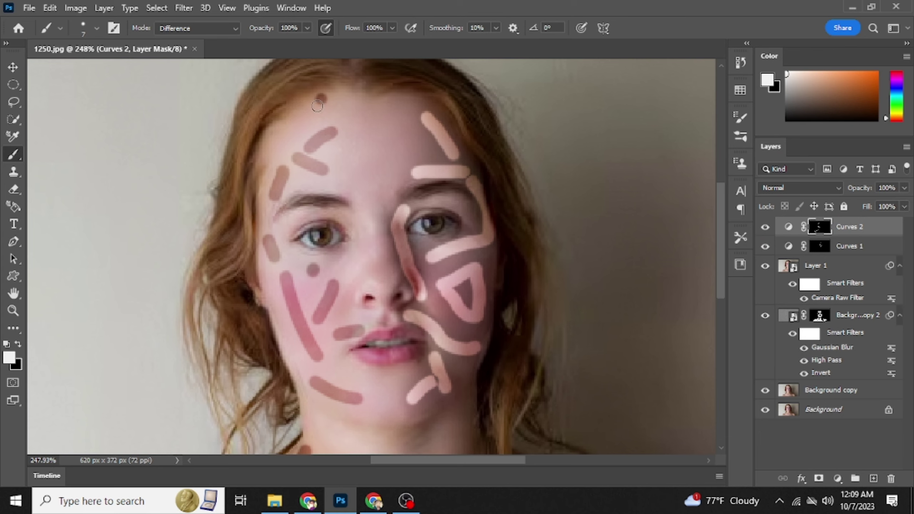
pyautogui.moveTo(313, 105); pyautogui.dragTo(272, 160)
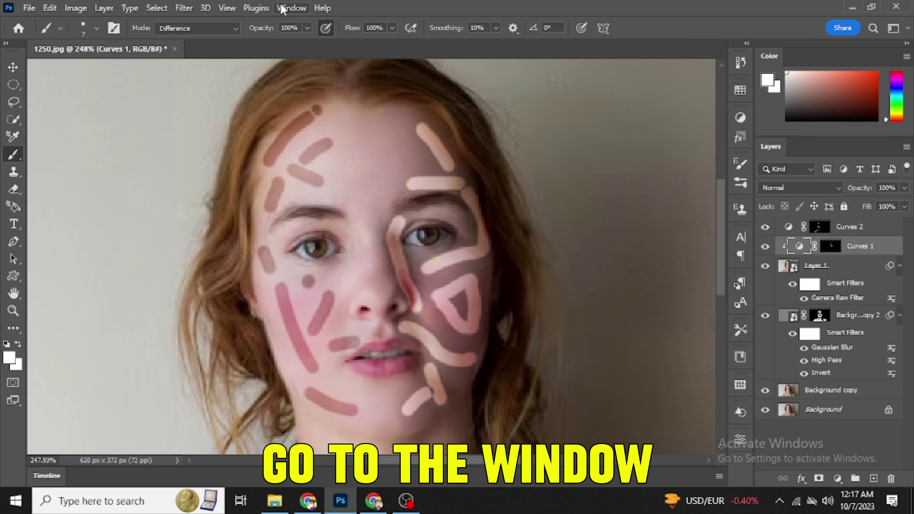
# Soften the Curves 1 layer mask with a Feather of 9.7 px and reduce its Density to 90%.
pyautogui.click(284, 7)
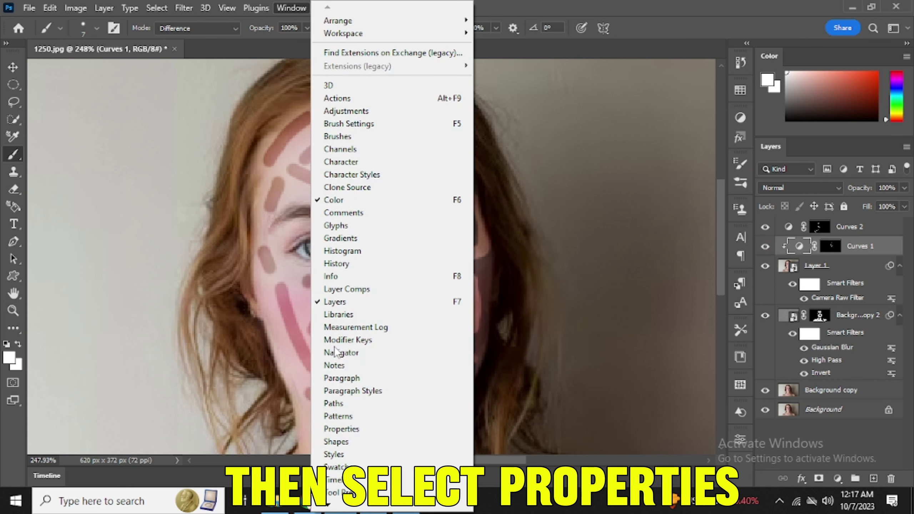
pyautogui.click(341, 428)
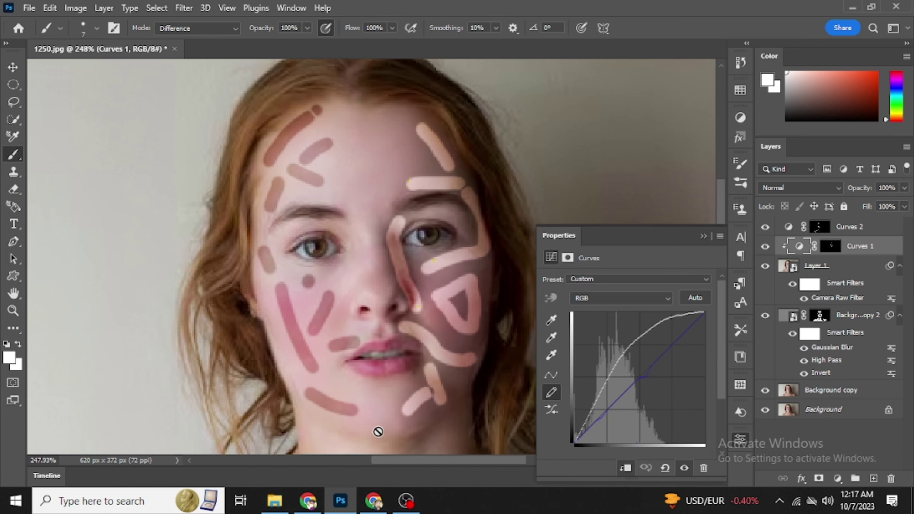
pyautogui.click(705, 231)
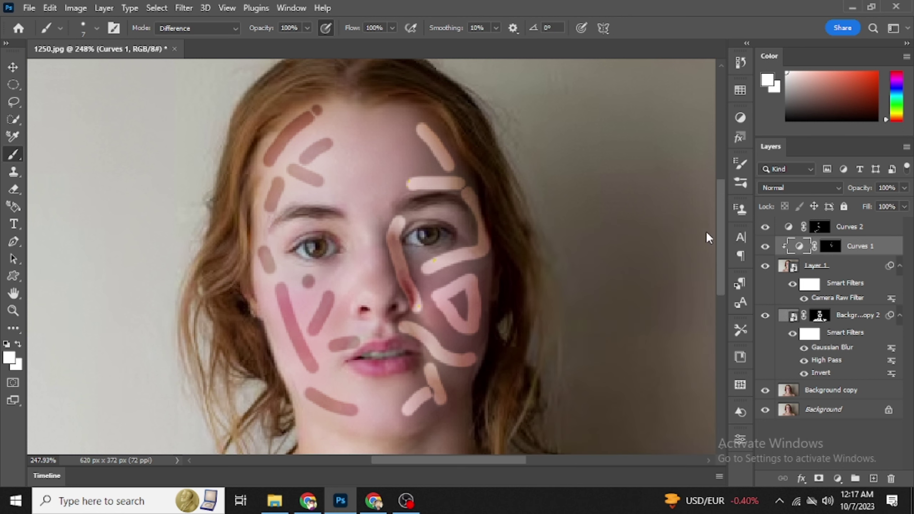
pyautogui.click(739, 440)
pyautogui.click(830, 248)
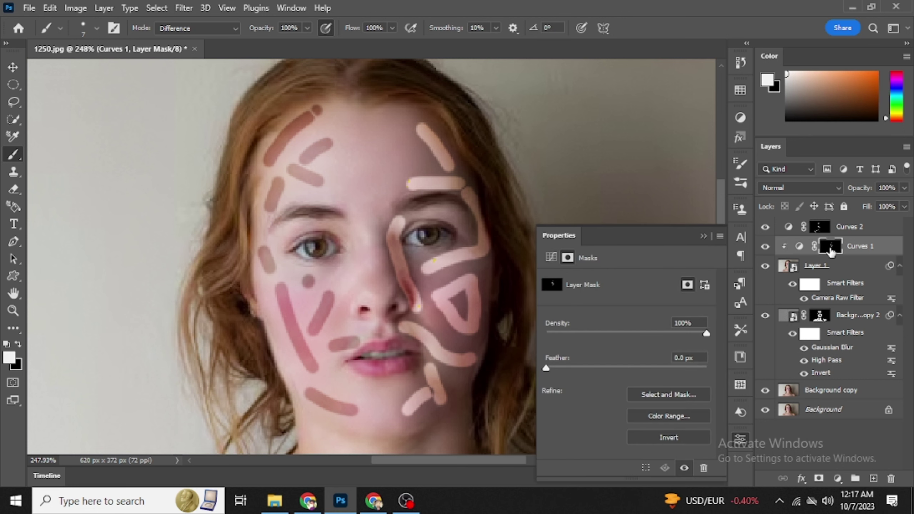
pyautogui.moveTo(545, 368); pyautogui.dragTo(611, 368)
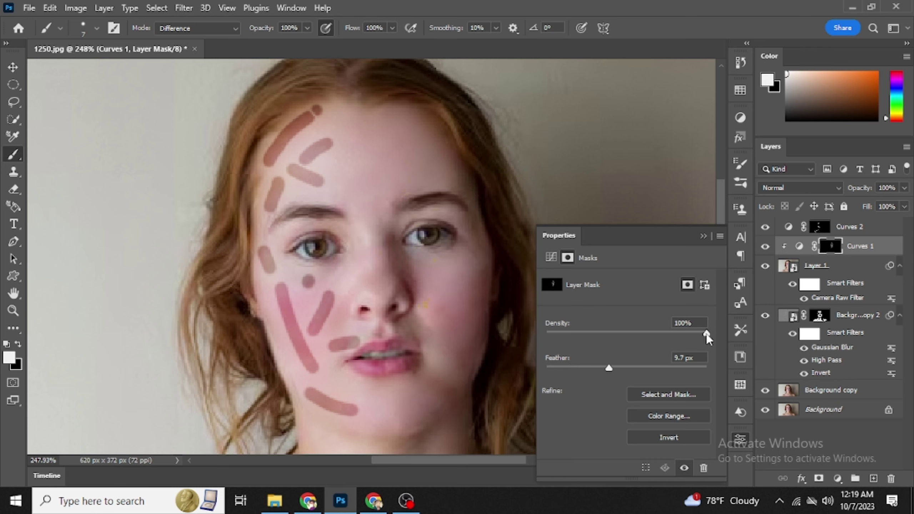
pyautogui.moveTo(706, 333); pyautogui.dragTo(689, 334)
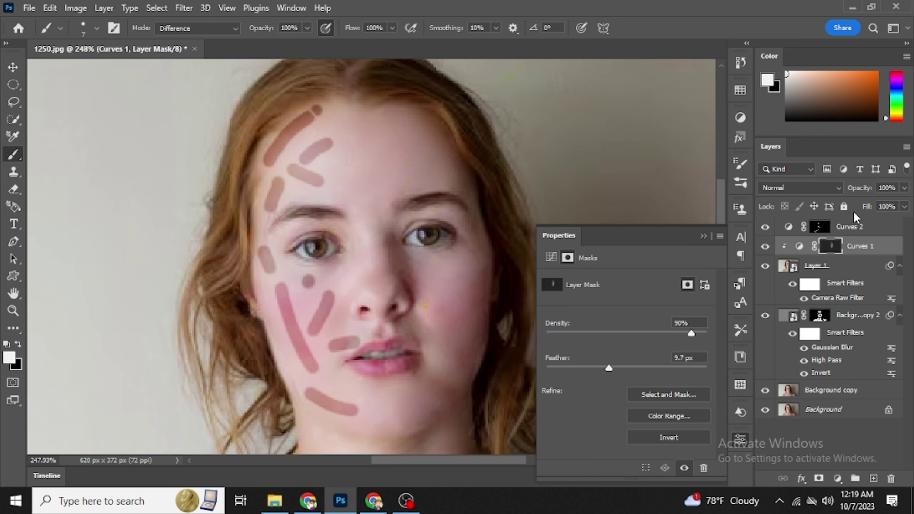
# Soften the Curves 2 layer mask with a Feather of 8.4 px.
pyautogui.click(855, 227)
pyautogui.moveTo(554, 369); pyautogui.dragTo(603, 366)
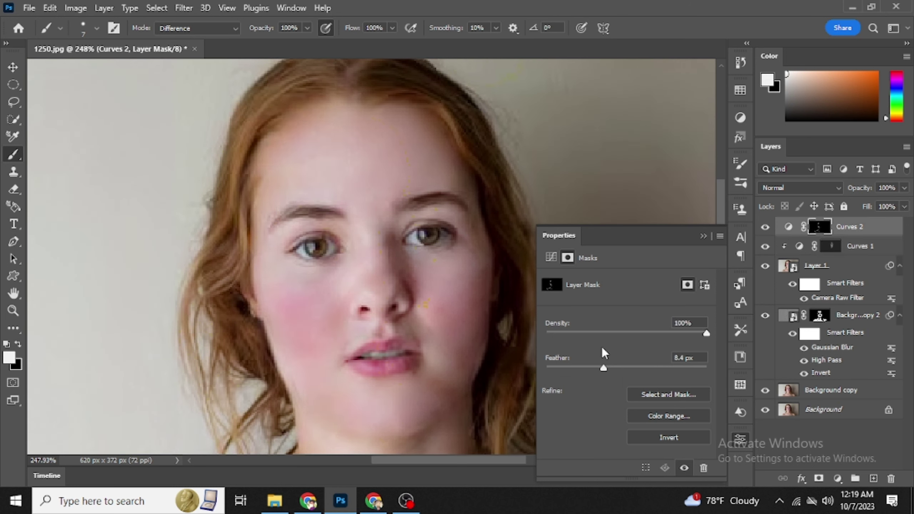
pyautogui.click(703, 236)
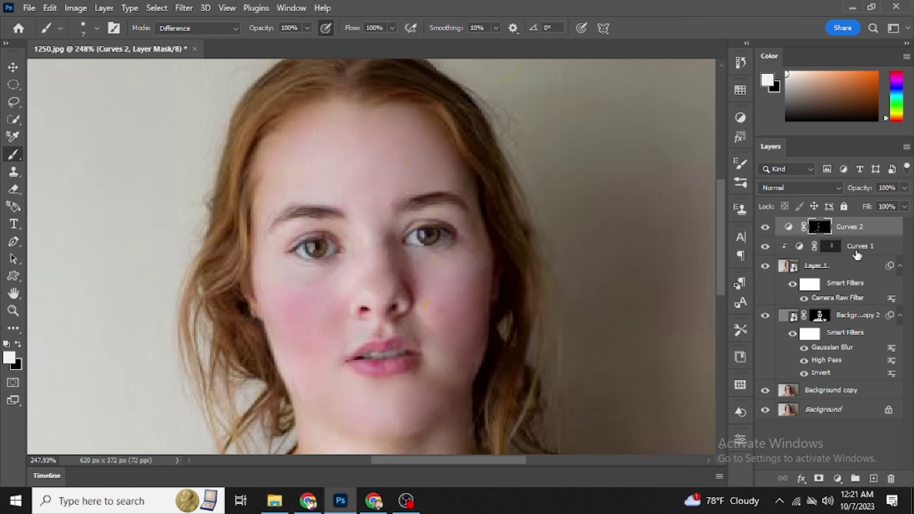
# Group the Curves 1 and Curves 2 layers into a new group in Pass Through mode.
pyautogui.keyDown('shift'); pyautogui.click(858, 252); pyautogui.keyUp('shift')
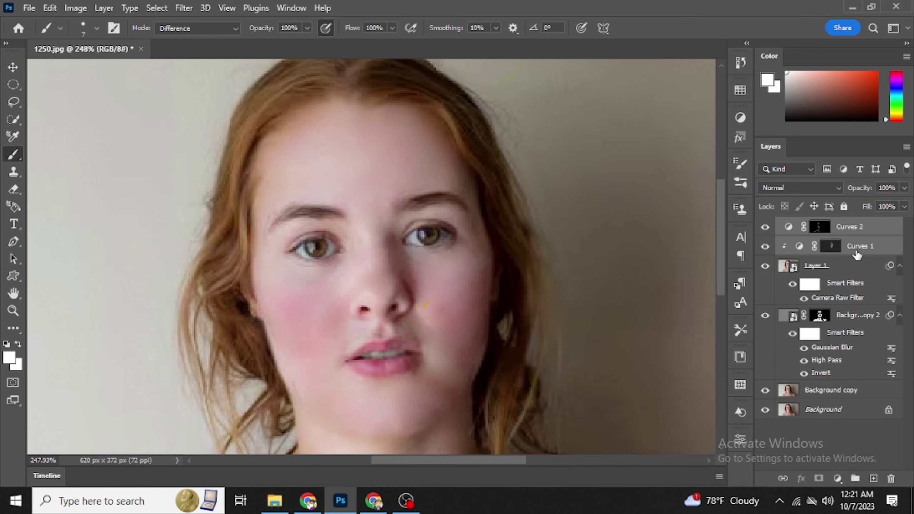
pyautogui.rightClick(850, 236)
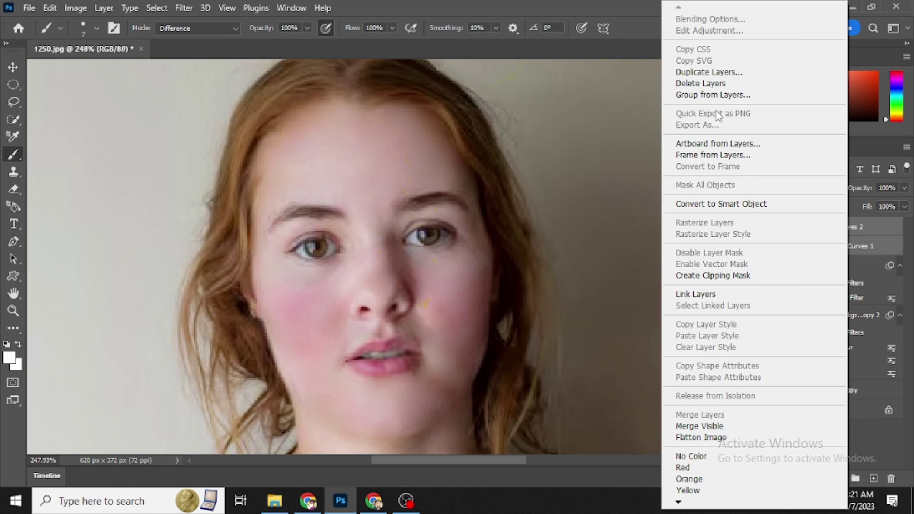
pyautogui.click(705, 96)
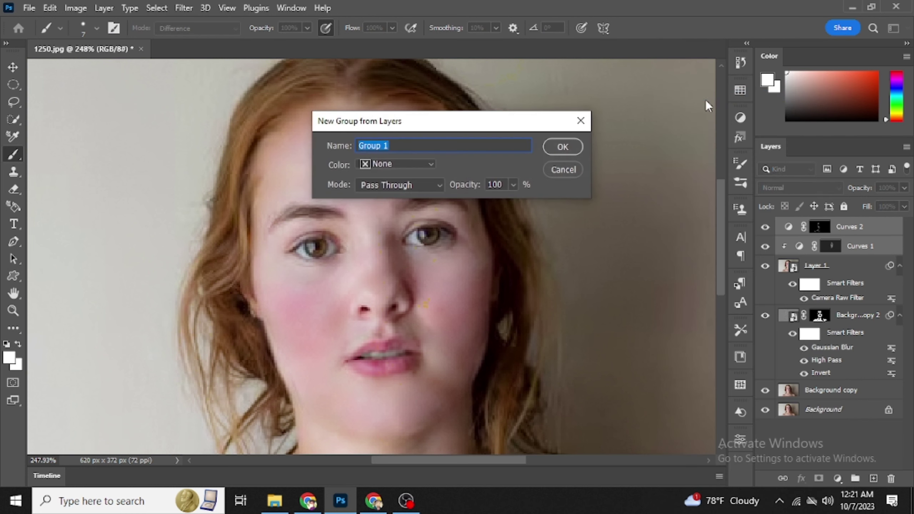
pyautogui.click(563, 147)
# Compare the portrait with Group 1 hidden and shown, and inspect the face up close.
pyautogui.click(765, 226)
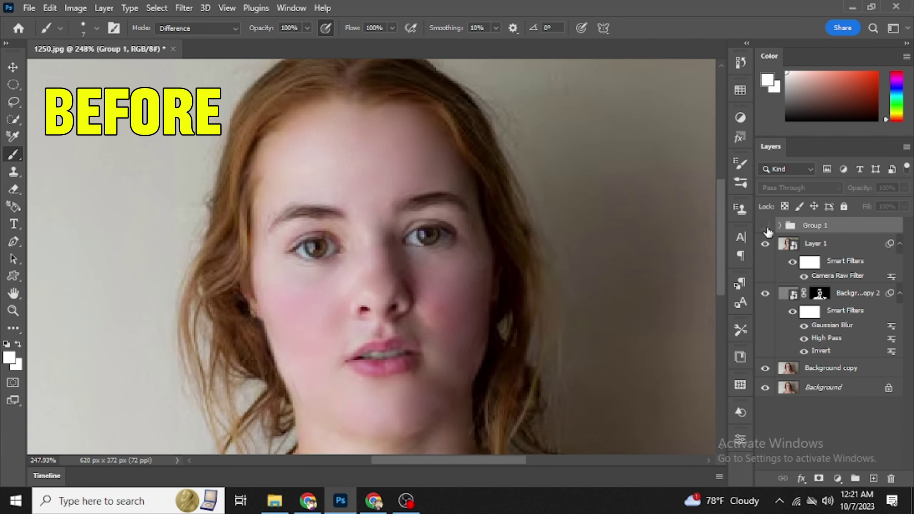
pyautogui.click(765, 226)
pyautogui.click(766, 225)
pyautogui.click(765, 226)
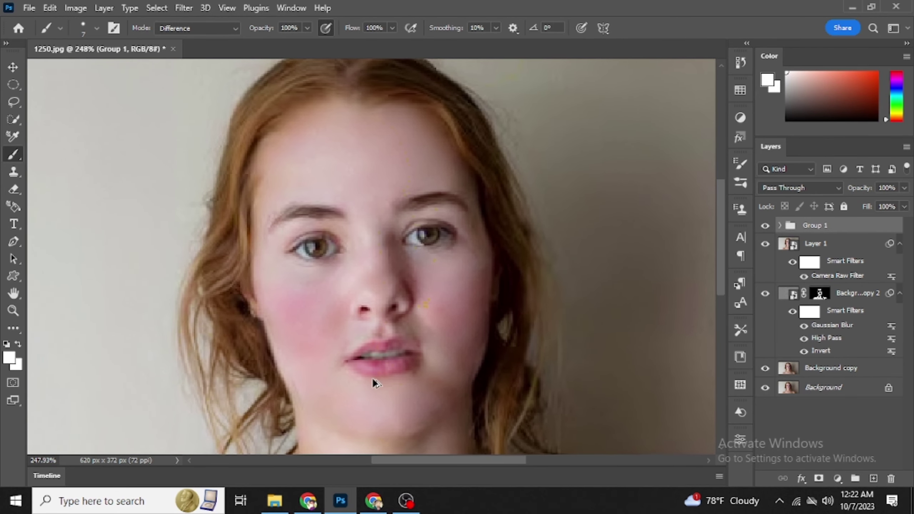
pyautogui.scroll(5, 374, 382)
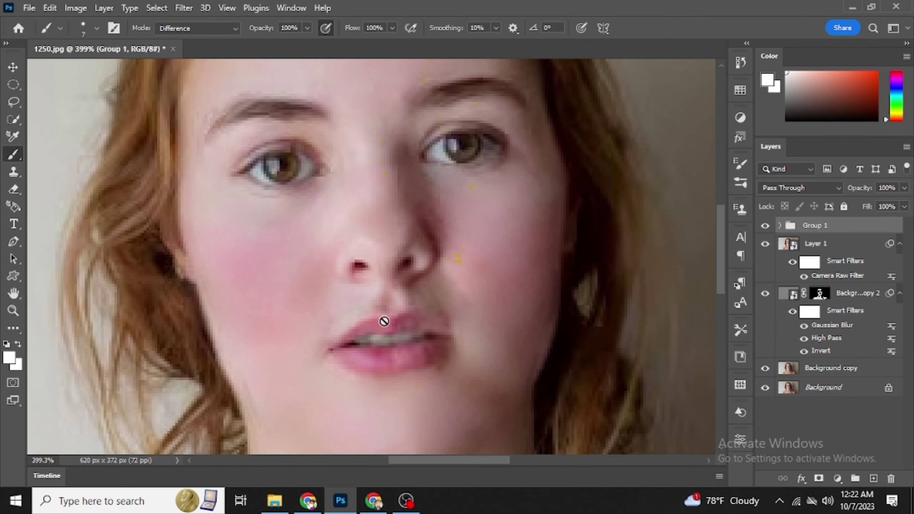
pyautogui.scroll(-5, 411, 361)
# Add a pure red (#ff0000) Solid Color fill layer above Group 1 and set its blend mode to Multiply.
pyautogui.click(837, 478)
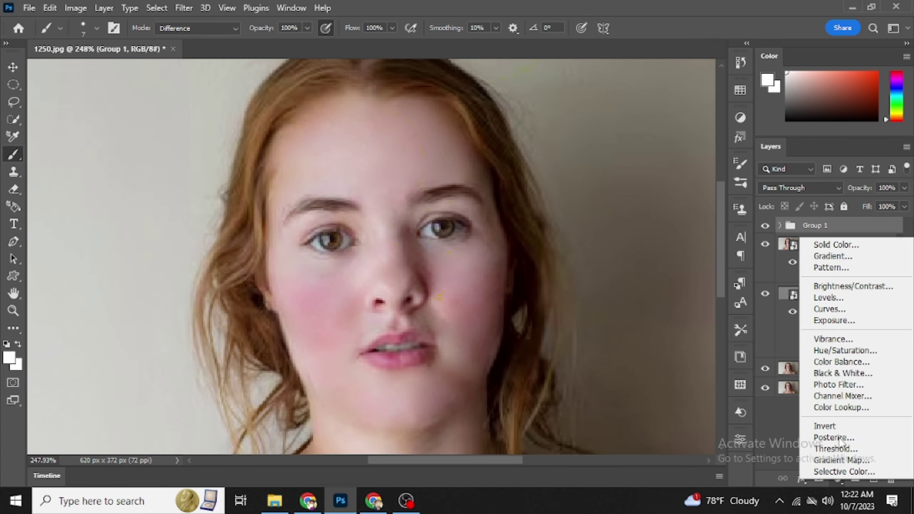
pyautogui.click(838, 245)
pyautogui.click(524, 143)
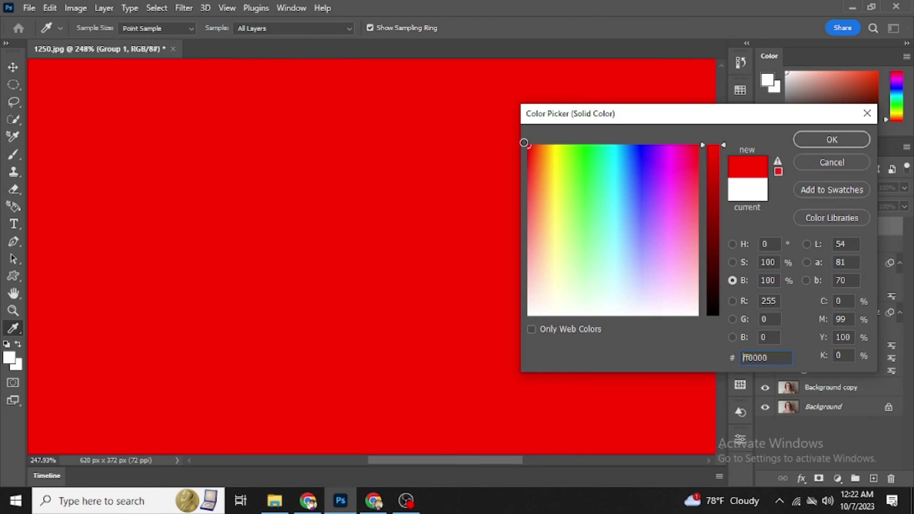
pyautogui.click(831, 140)
pyautogui.click(790, 187)
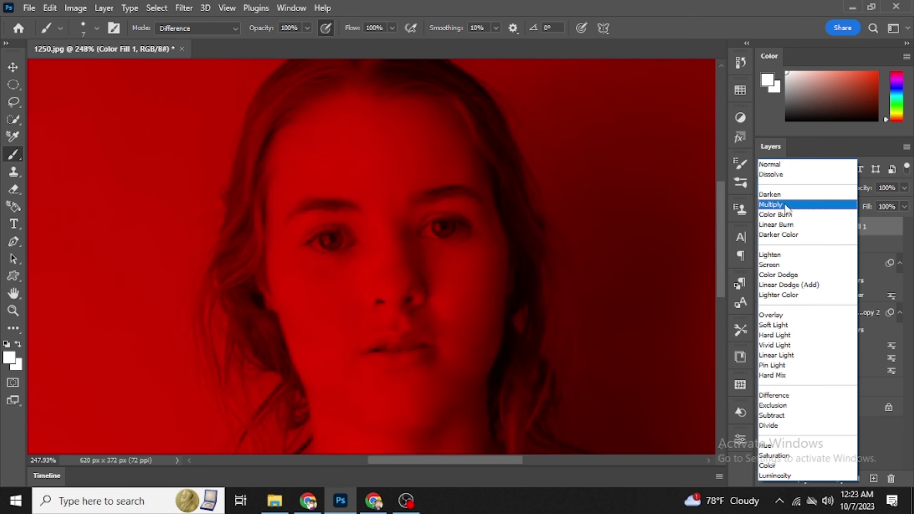
pyautogui.click(785, 205)
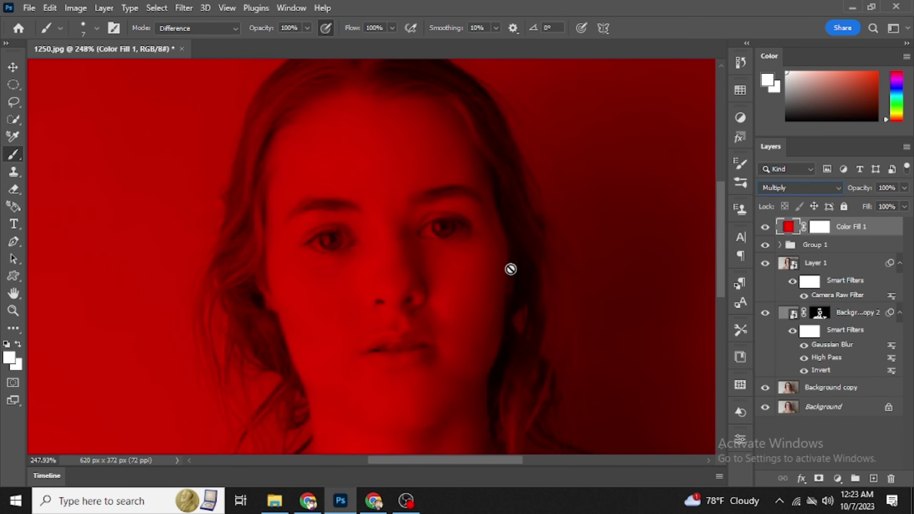
# Lower the Color Fill 1 layer's opacity to 64% and invert its layer mask to black.
pyautogui.click(903, 188)
pyautogui.moveTo(906, 204); pyautogui.dragTo(880, 204)
pyautogui.click(820, 227)
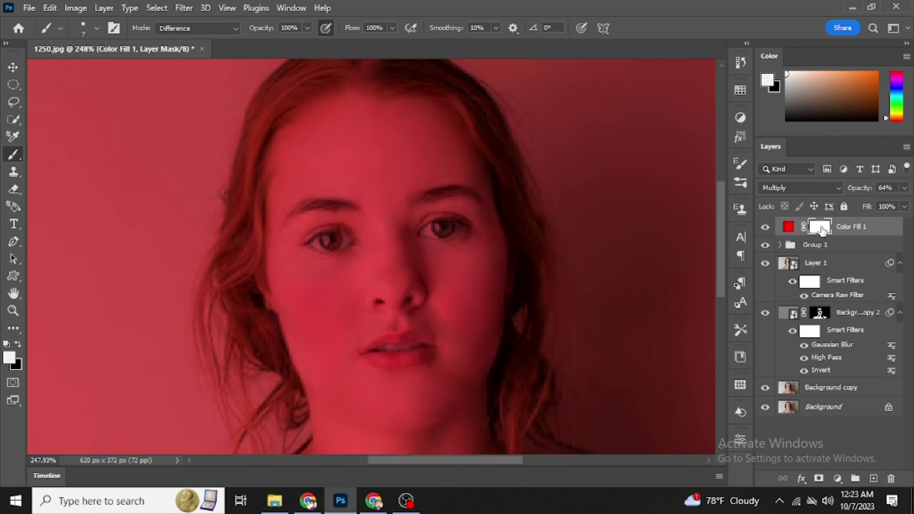
pyautogui.hotkey('ctrl', 'i')
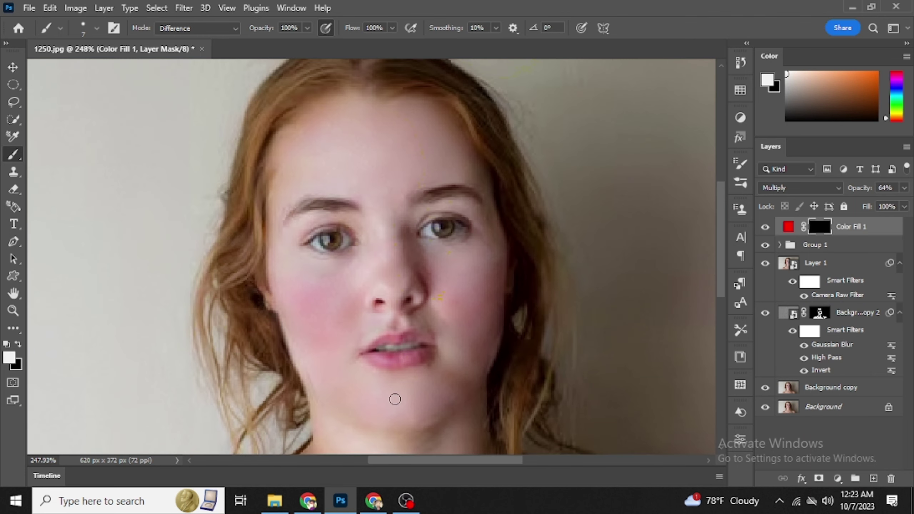
# Paint the lips in white on the Color Fill 1 mask with a 4 px brush to reveal the red.
pyautogui.scroll(5, 416, 371)
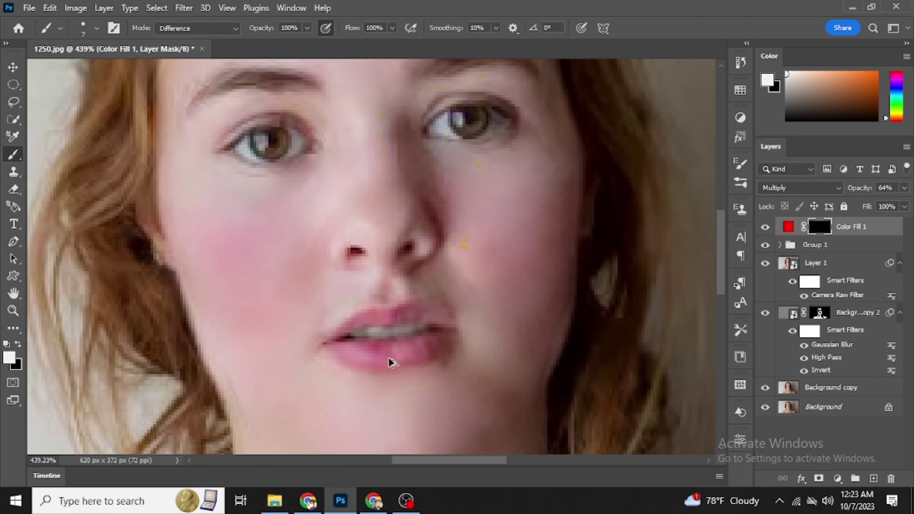
pyautogui.click(63, 29)
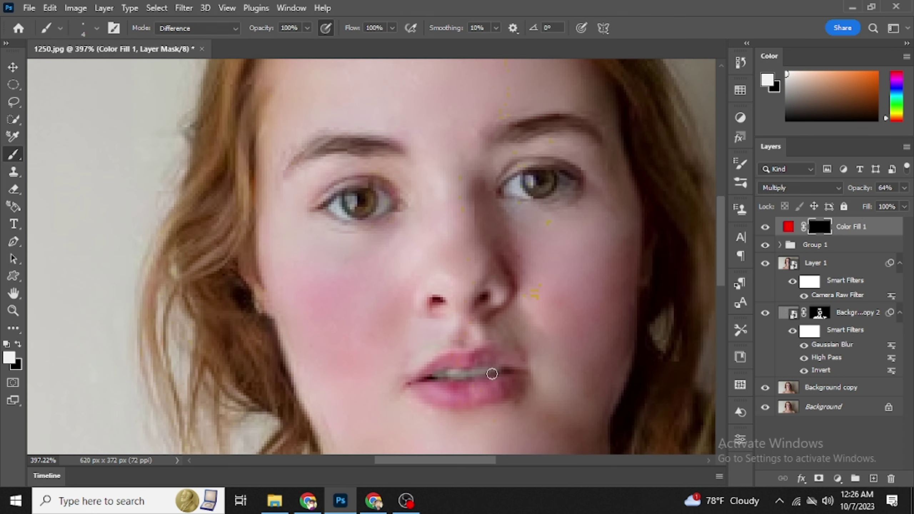
pyautogui.moveTo(508, 379)
pyautogui.mouseDown()
pyautogui.moveTo(426, 390)
pyautogui.moveTo(502, 382)
pyautogui.moveTo(474, 403)
pyautogui.moveTo(416, 387)
pyautogui.moveTo(435, 362)
pyautogui.moveTo(484, 357)
pyautogui.moveTo(520, 373)
pyautogui.moveTo(485, 354)
pyautogui.moveTo(457, 363)
pyautogui.mouseUp()
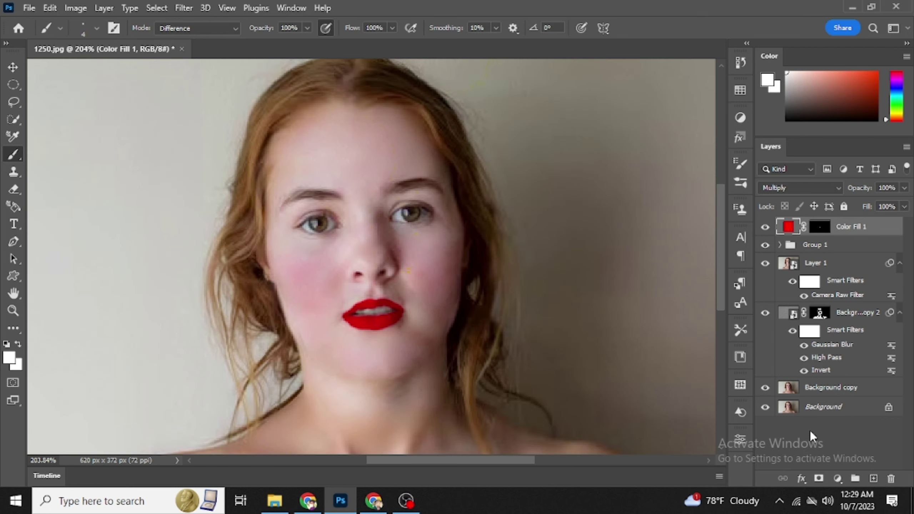
# Blend the red lip color using Blend If on Gray, with This Layer at 55 and 172 and Underlying Layer at about 42 and 116/201.
pyautogui.click(801, 478)
pyautogui.click(806, 347)
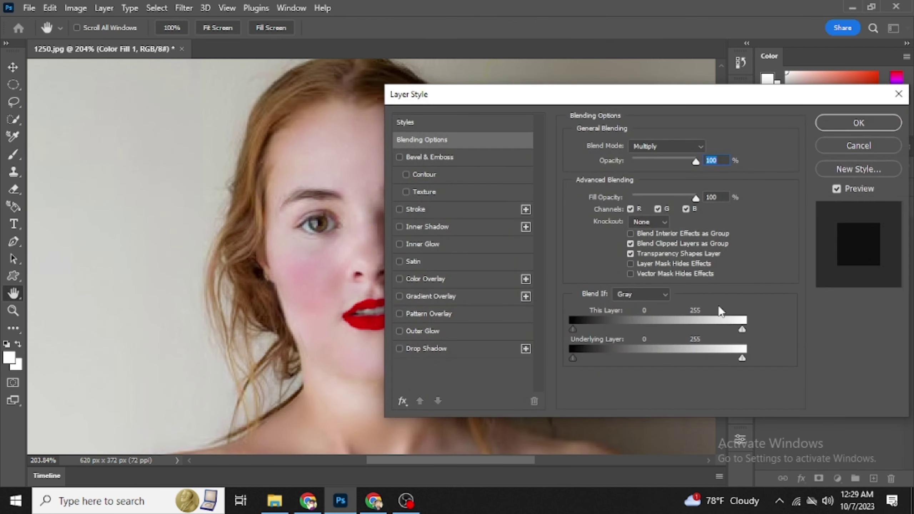
pyautogui.moveTo(548, 94); pyautogui.dragTo(615, 112)
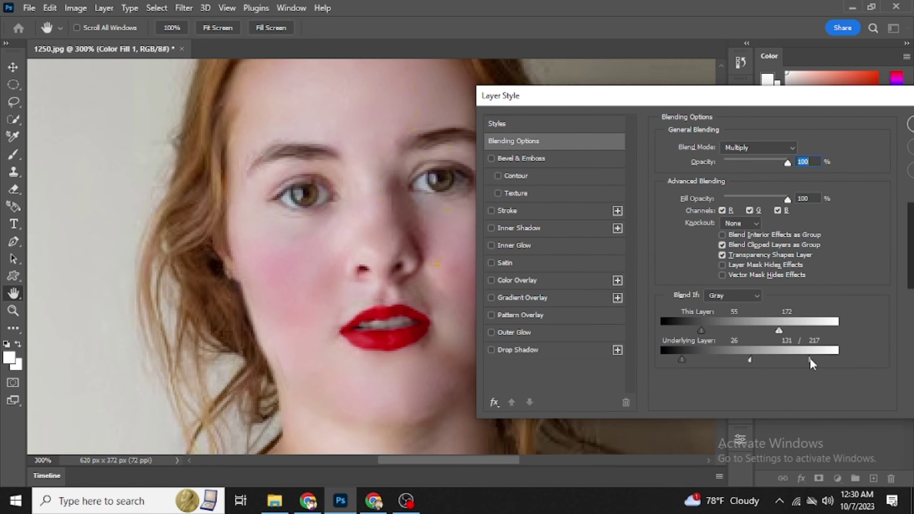
pyautogui.moveTo(810, 363)
pyautogui.mouseDown()
pyautogui.moveTo(786, 366)
pyautogui.moveTo(811, 362)
pyautogui.mouseUp()
pyautogui.moveTo(749, 361); pyautogui.dragTo(744, 360)
pyautogui.moveTo(814, 365); pyautogui.dragTo(787, 365)
pyautogui.moveTo(682, 361); pyautogui.dragTo(693, 361)
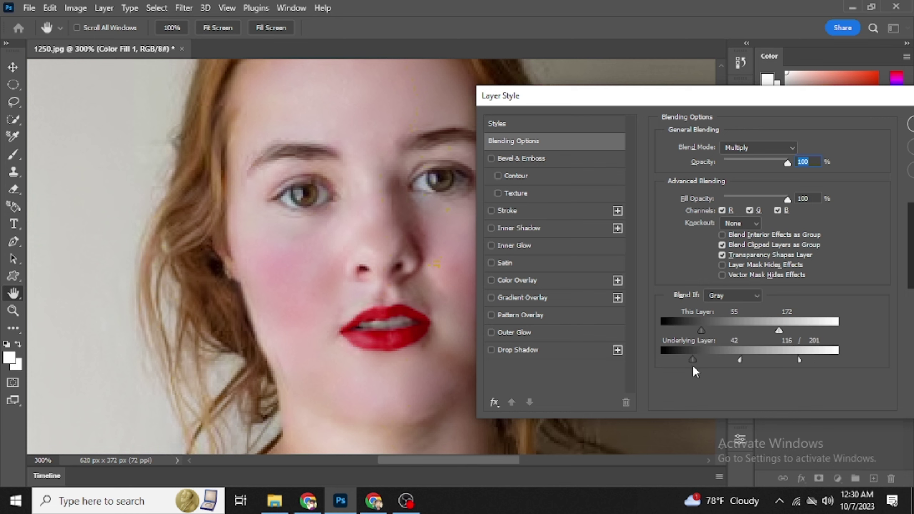
pyautogui.moveTo(787, 361)
pyautogui.mouseDown()
pyautogui.moveTo(752, 361)
pyautogui.moveTo(789, 361)
pyautogui.mouseUp()
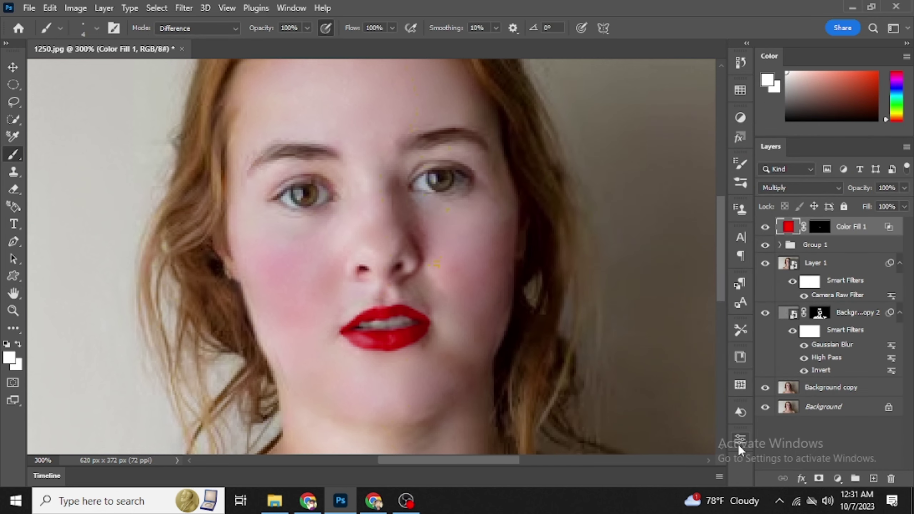
# Soften the Color Fill 1 layer mask with a Feather of 1.5 px.
pyautogui.click(738, 444)
pyautogui.click(819, 226)
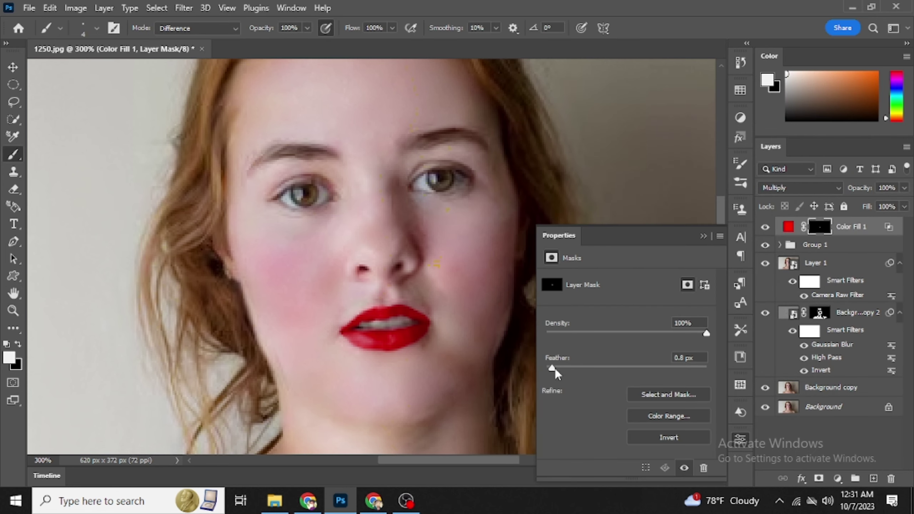
pyautogui.moveTo(547, 368)
pyautogui.mouseDown()
pyautogui.moveTo(636, 368)
pyautogui.moveTo(551, 371)
pyautogui.mouseUp()
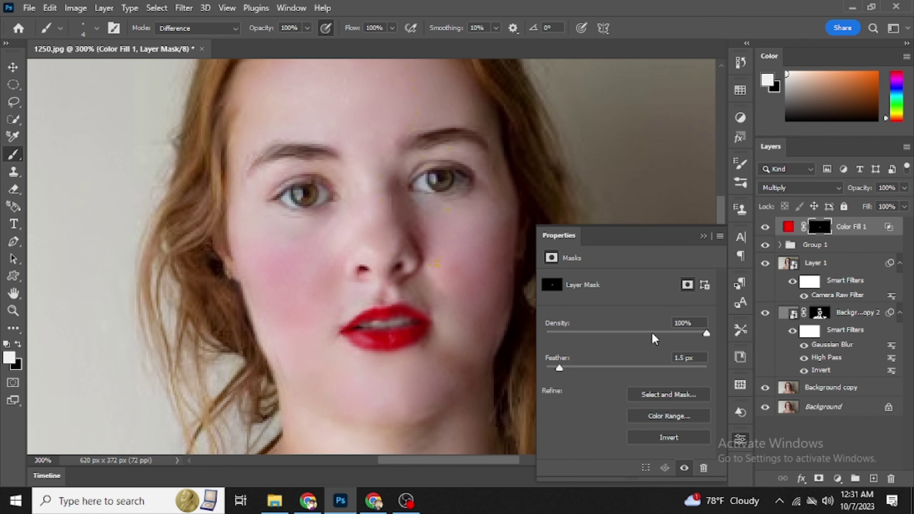
pyautogui.click(702, 235)
pyautogui.scroll(-5, 483, 280)
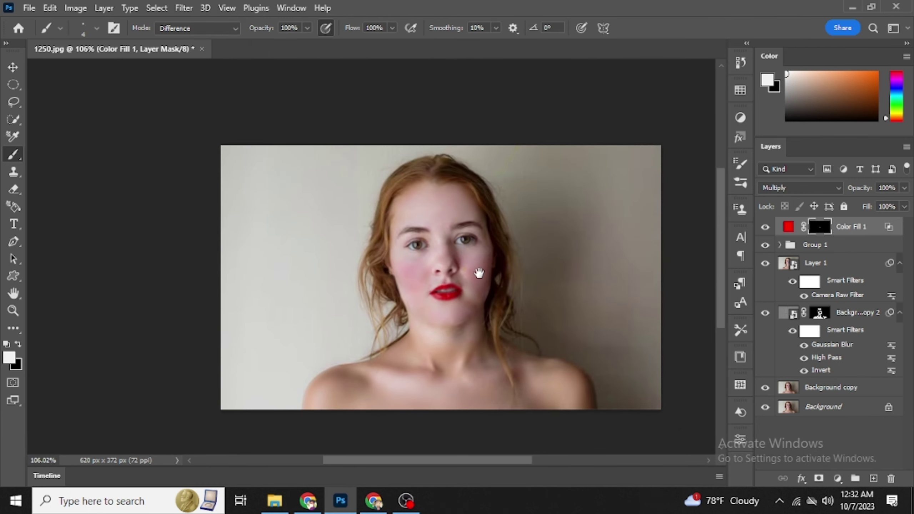
pyautogui.moveTo(478, 273); pyautogui.dragTo(414, 271)
pyautogui.scroll(1, 415, 270)
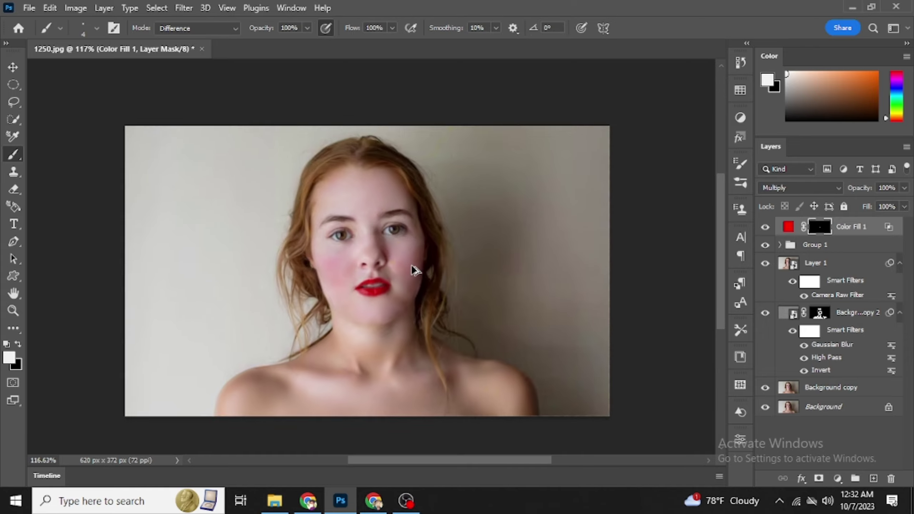
pyautogui.scroll(2, 415, 271)
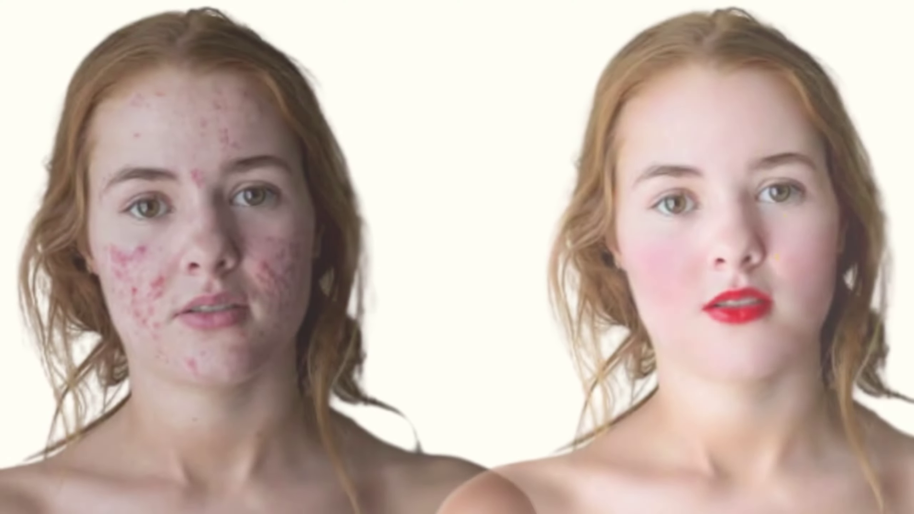